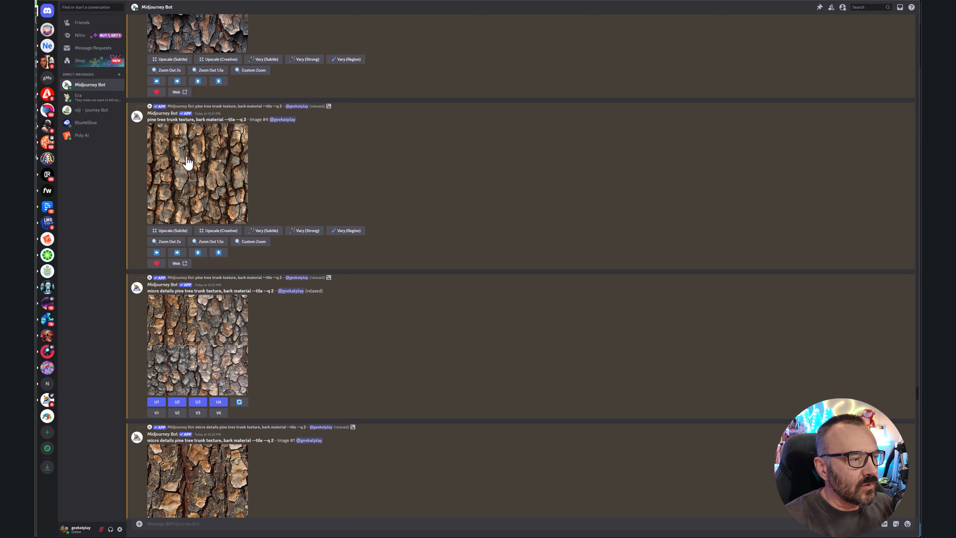
Step: Examine the prompt of the pine tree trunk bark texture, highlighting its --tile parameter and the prompt wording
scroll(225, 194, "up", 1)
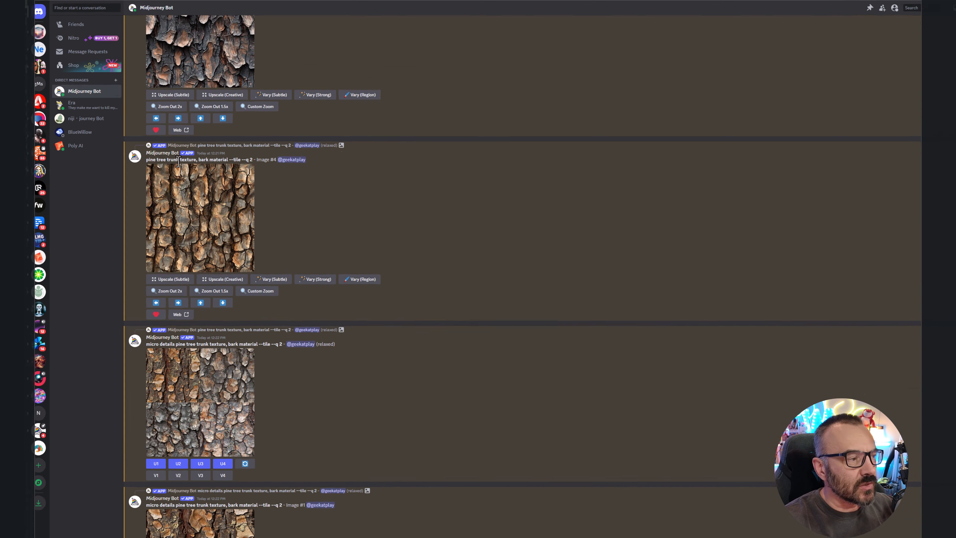
left_click_drag(146, 148, 181, 148)
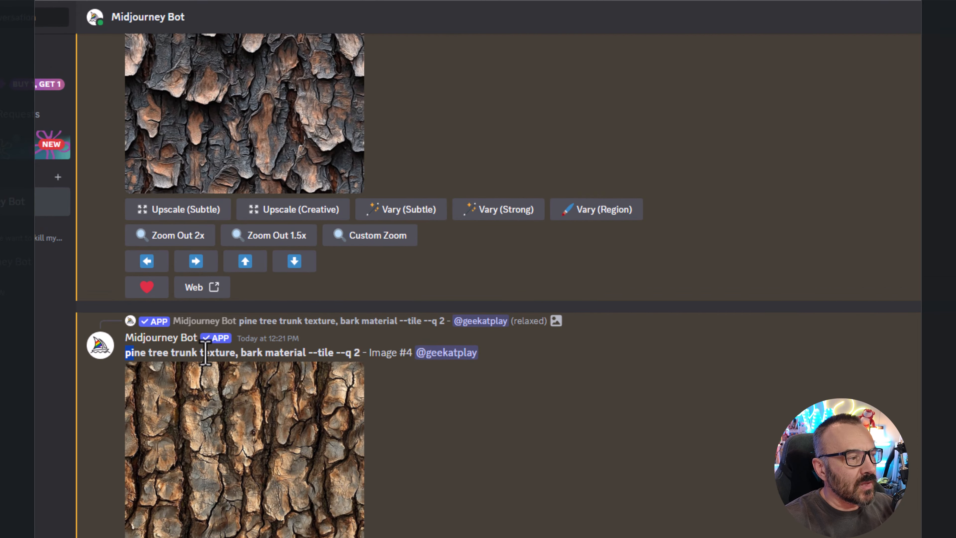
left_click_drag(205, 353, 307, 353)
left_click(331, 352)
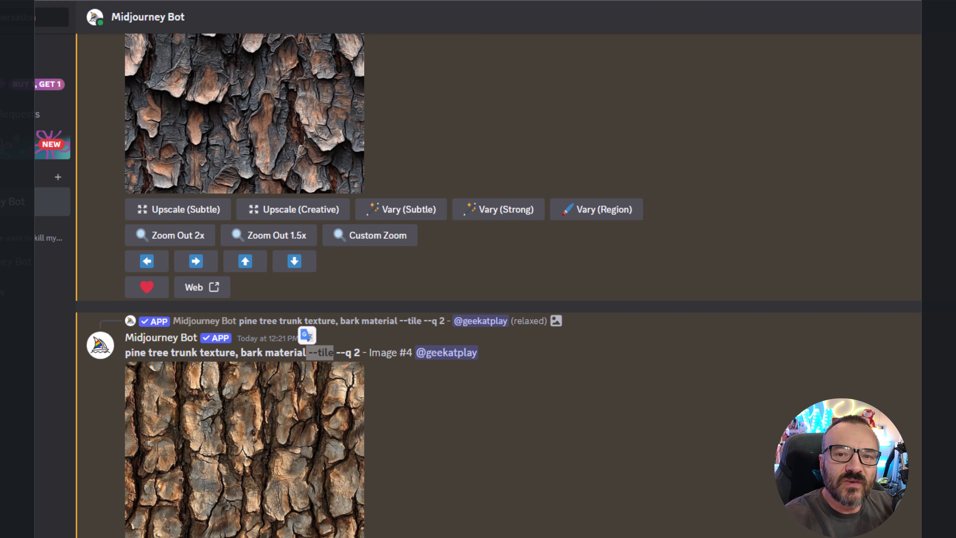
left_click(749, 470)
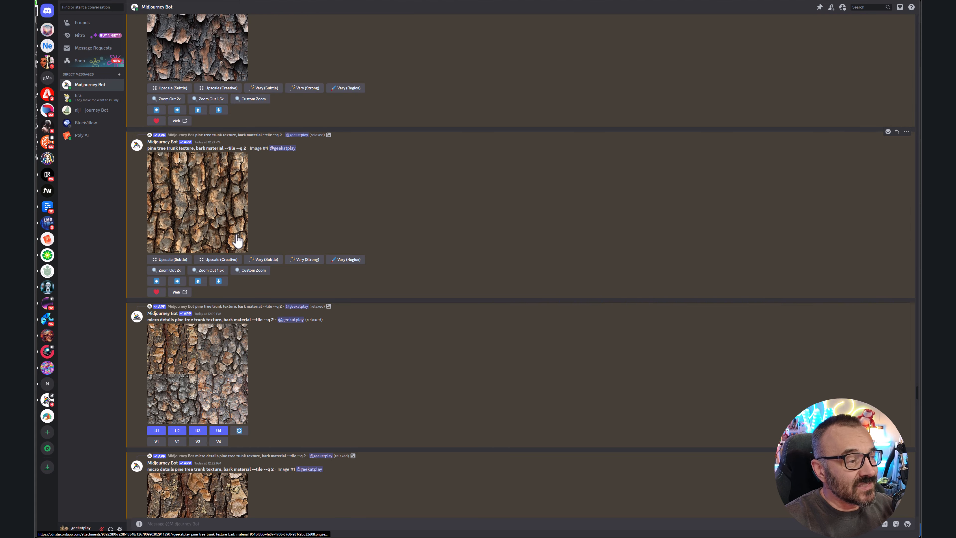
left_click_drag(148, 148, 236, 149)
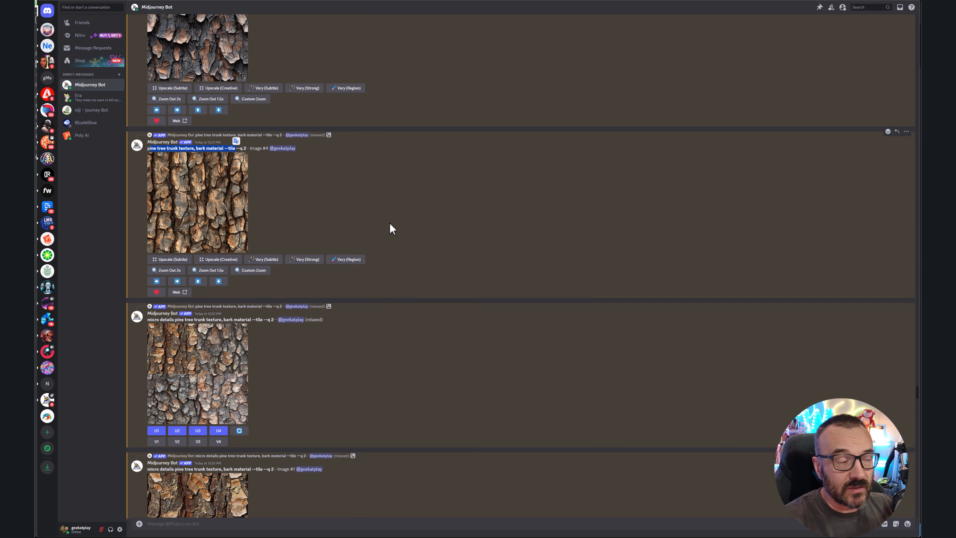
left_click(386, 210)
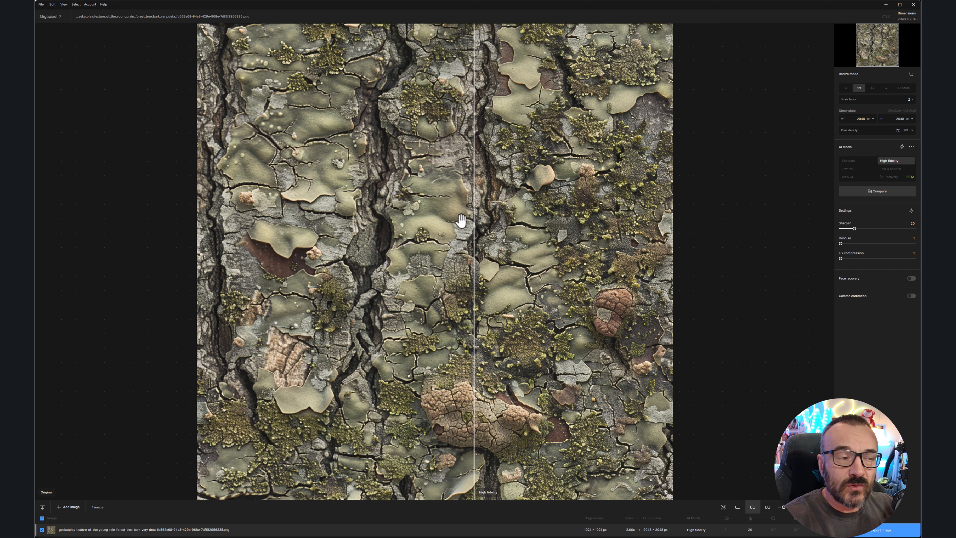
Step: Compare the original bark texture with the High fidelity 2x upscale at close range using the split view
left_click_drag(473, 220, 324, 242)
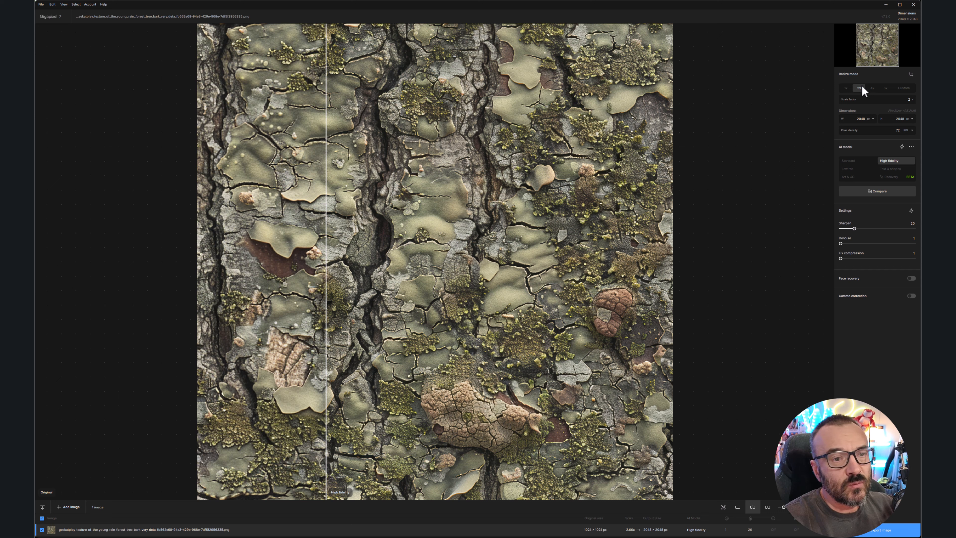
left_click_drag(326, 180, 373, 180)
scroll(433, 259, "up", 2)
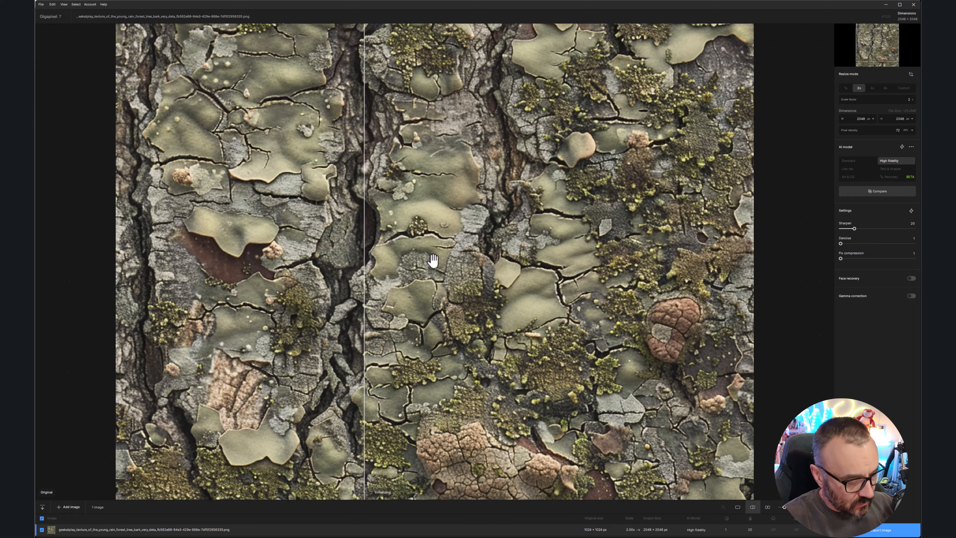
scroll(433, 260, "up", 4)
left_click_drag(365, 254, 336, 255)
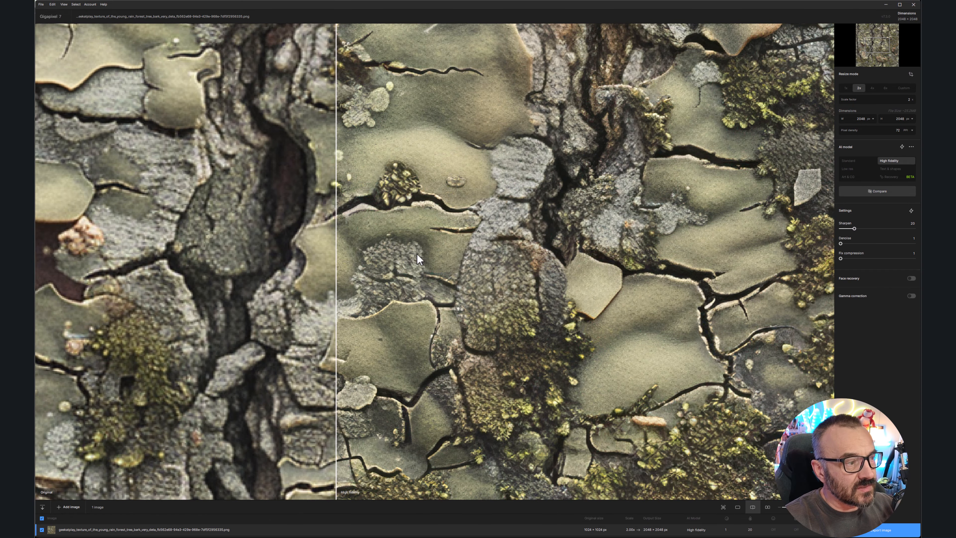
left_click_drag(419, 259, 446, 253)
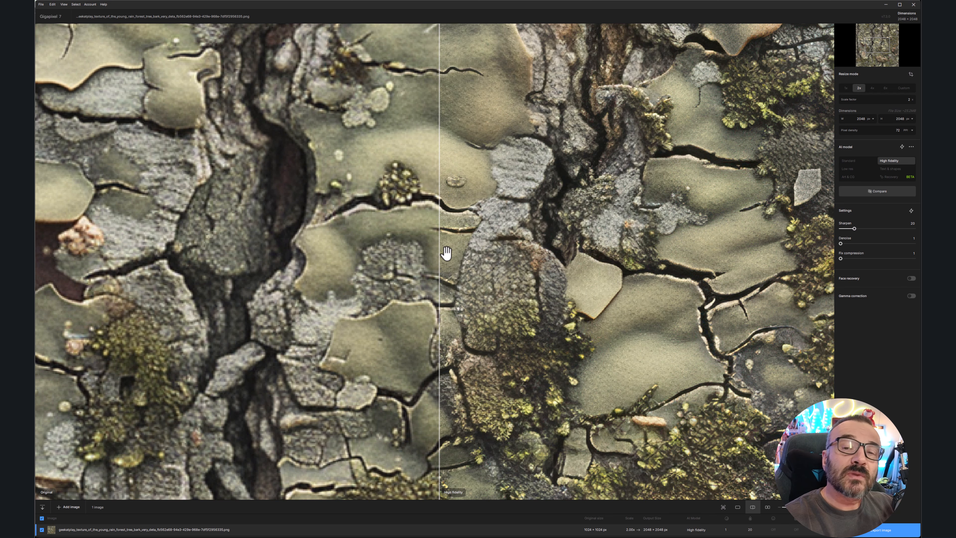
scroll(446, 253, "down", 5)
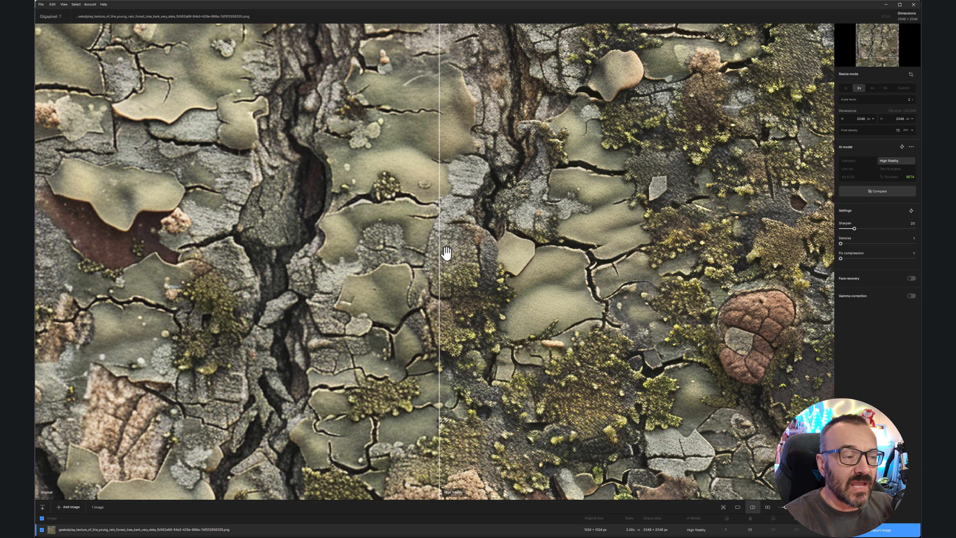
scroll(446, 253, "down", 4)
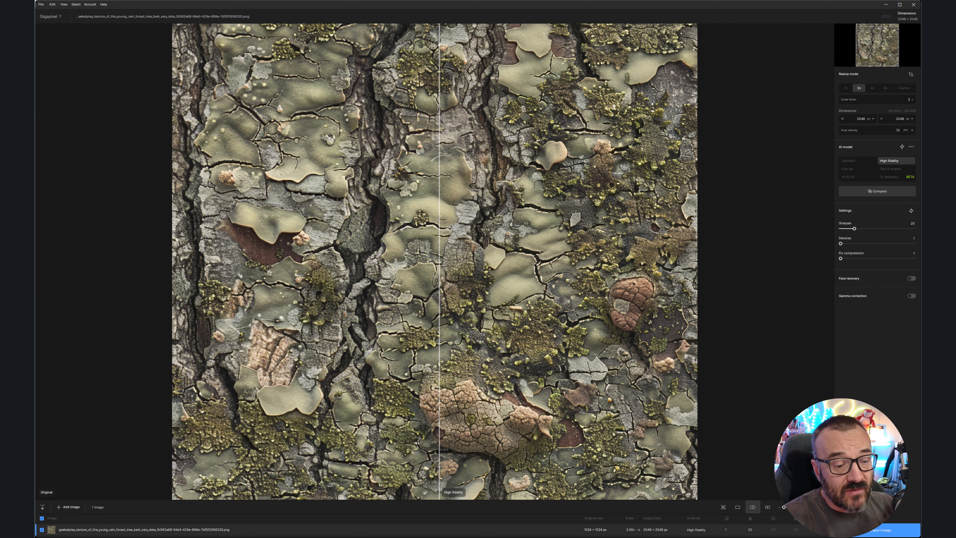
Step: Switch to Photoshop and place the grass texture image into the blank document, filling the canvas
left_click(548, 537)
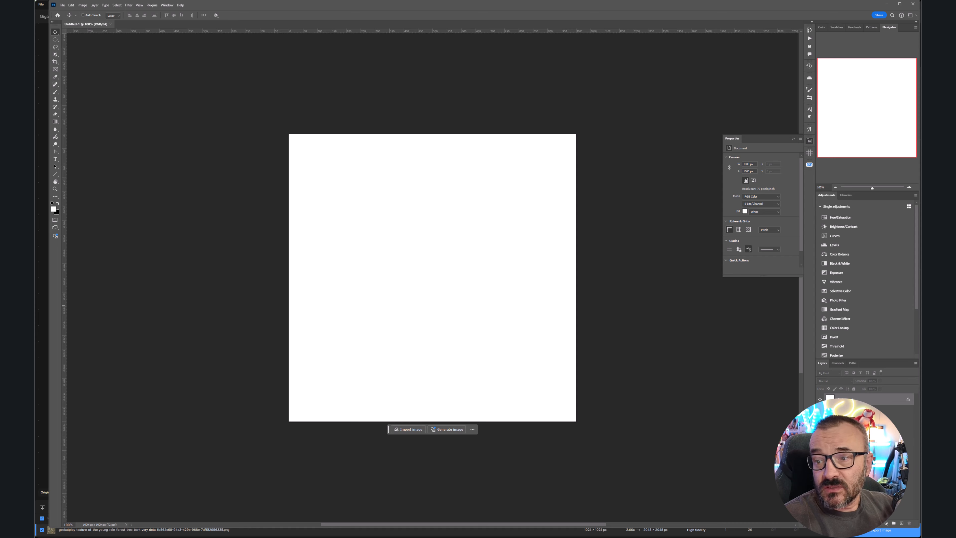
left_click_drag(640, 293, 455, 272)
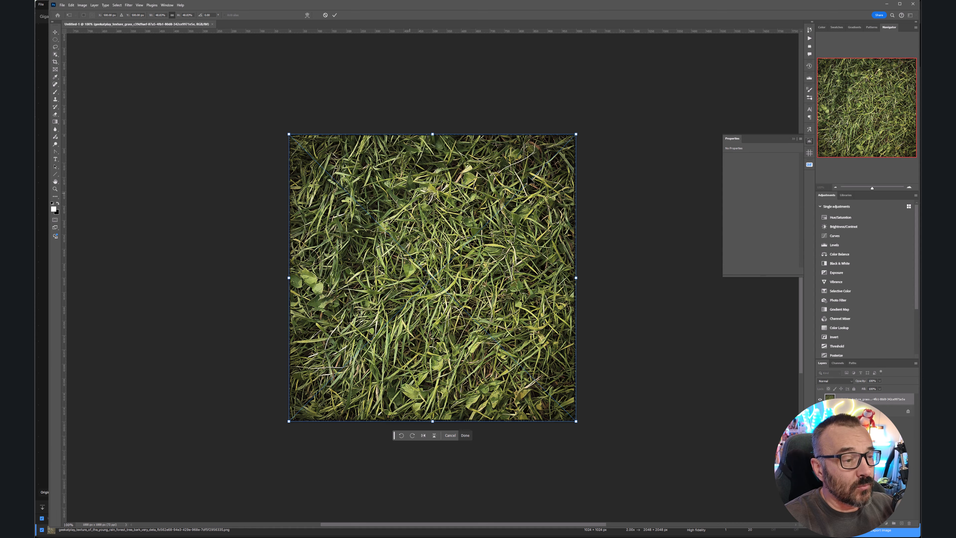
key("Return")
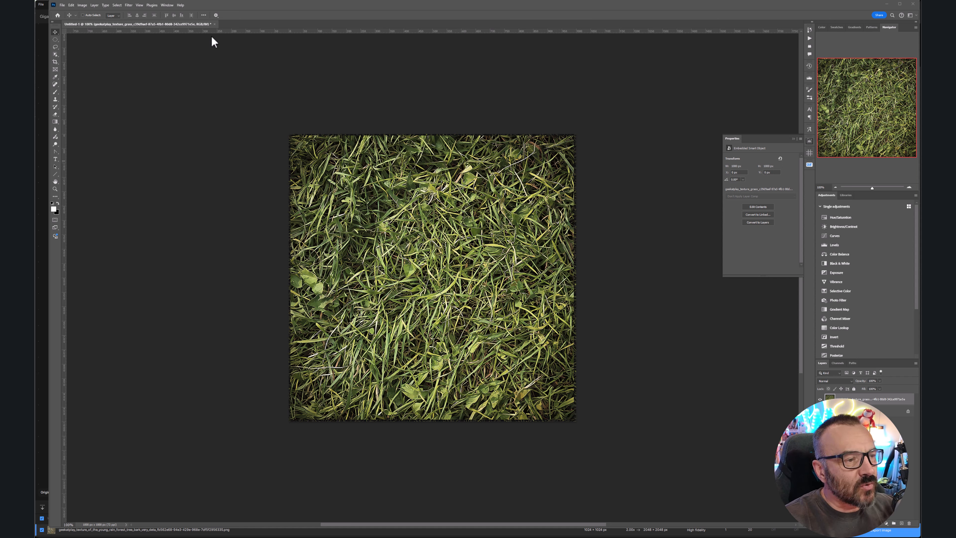
Step: Check the document's pixel dimensions in Image Size without changing them
left_click(129, 6)
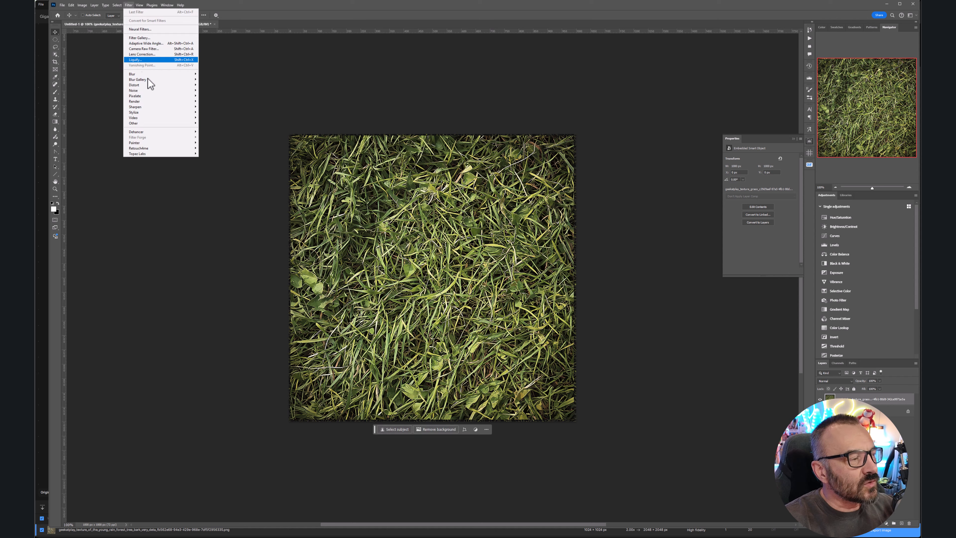
left_click(83, 6)
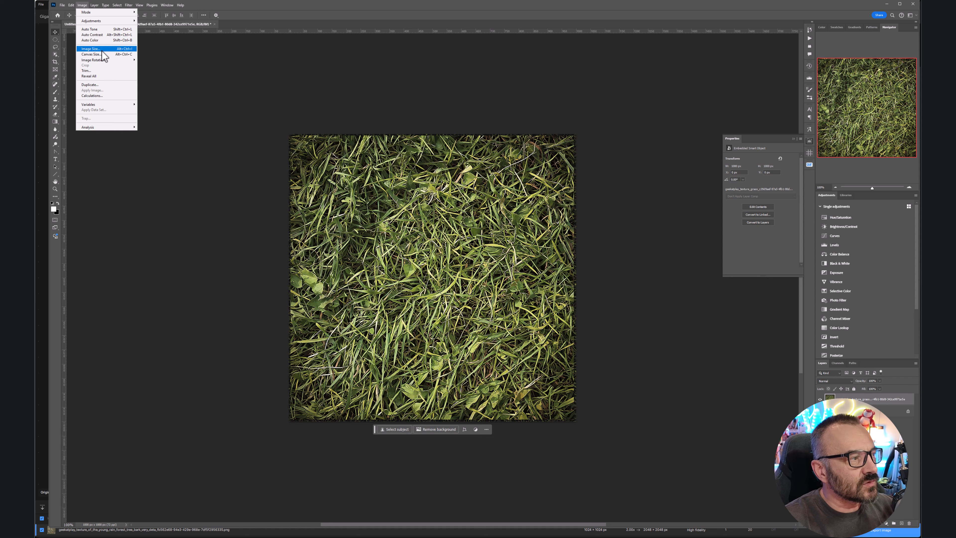
left_click(90, 49)
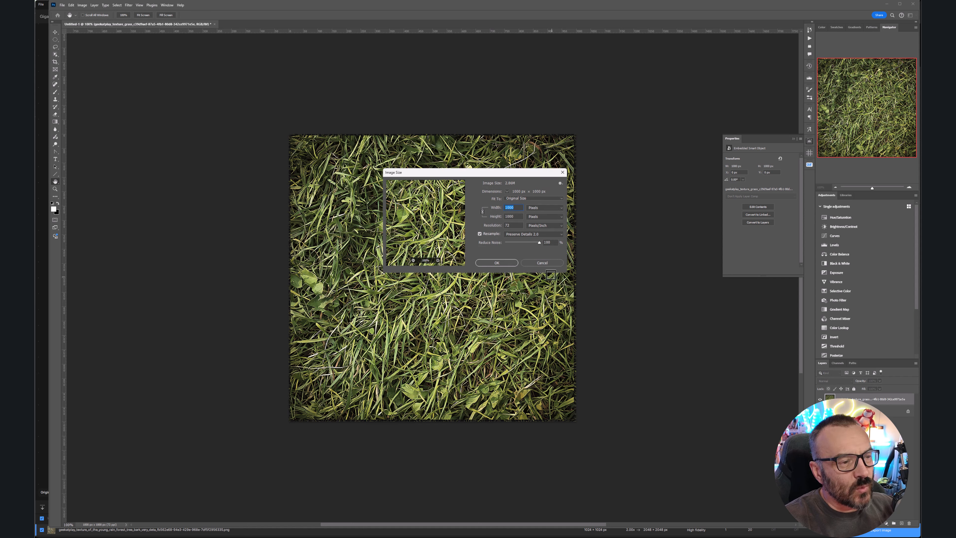
left_click(547, 263)
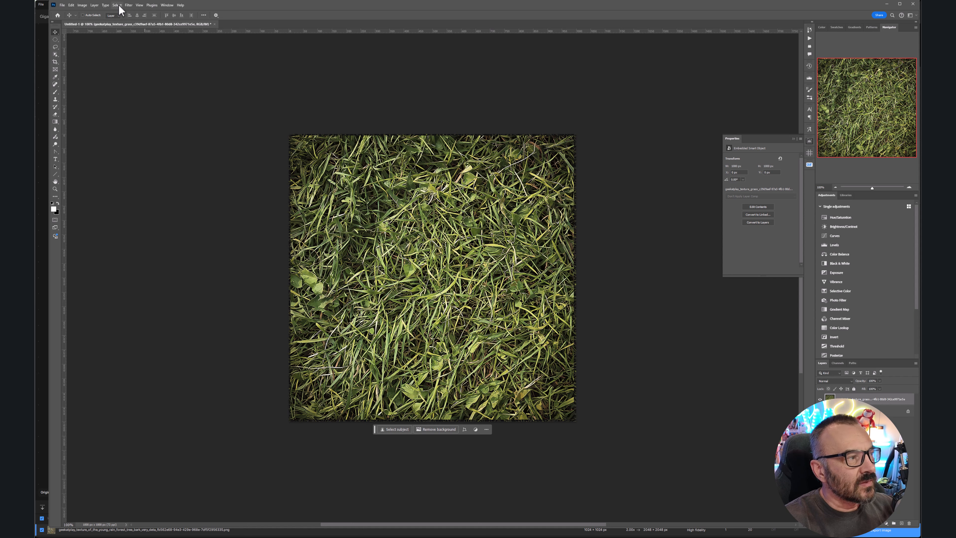
Step: Apply the Offset filter to the grass layer with 500 pixels horizontal, 500 pixels vertical and Wrap Around
left_click(129, 5)
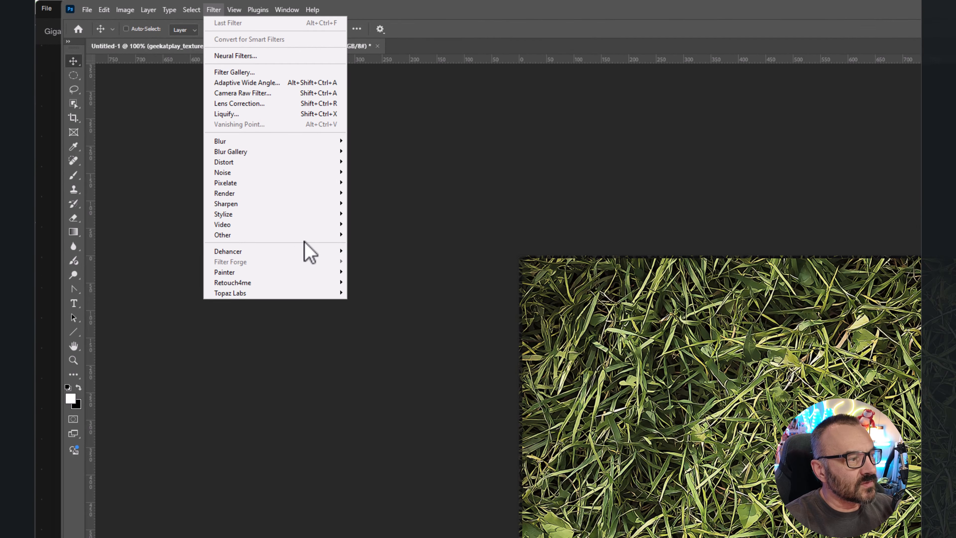
mouse_move(236, 178)
mouse_move(337, 236)
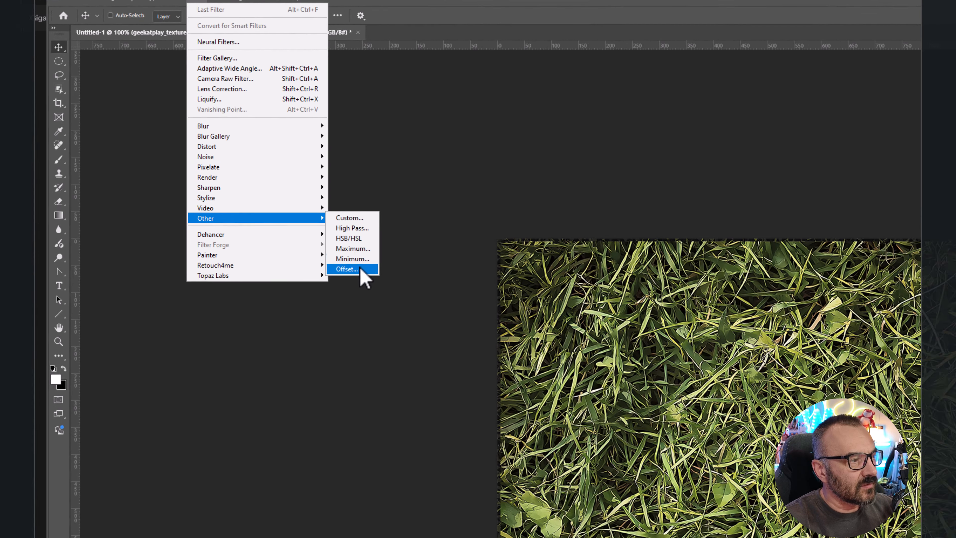
left_click(361, 270)
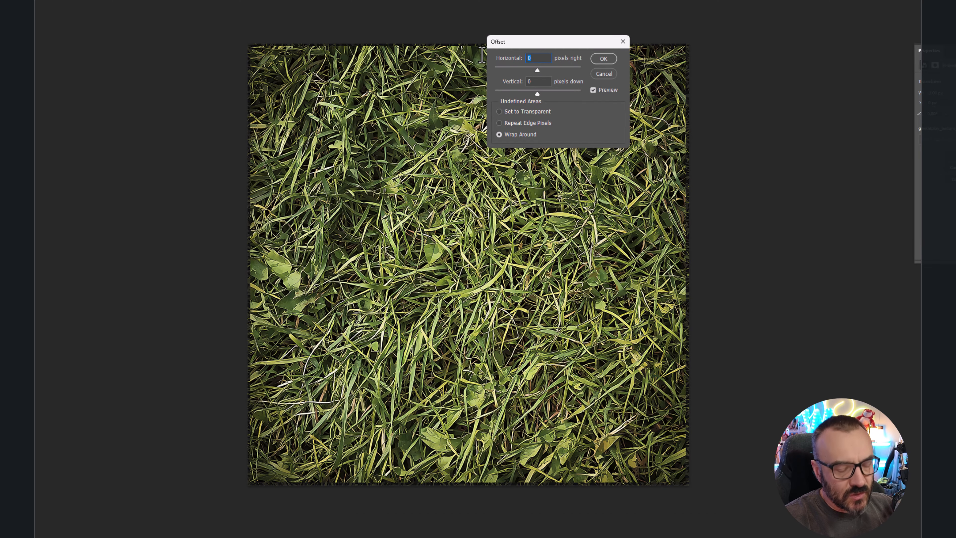
type("500")
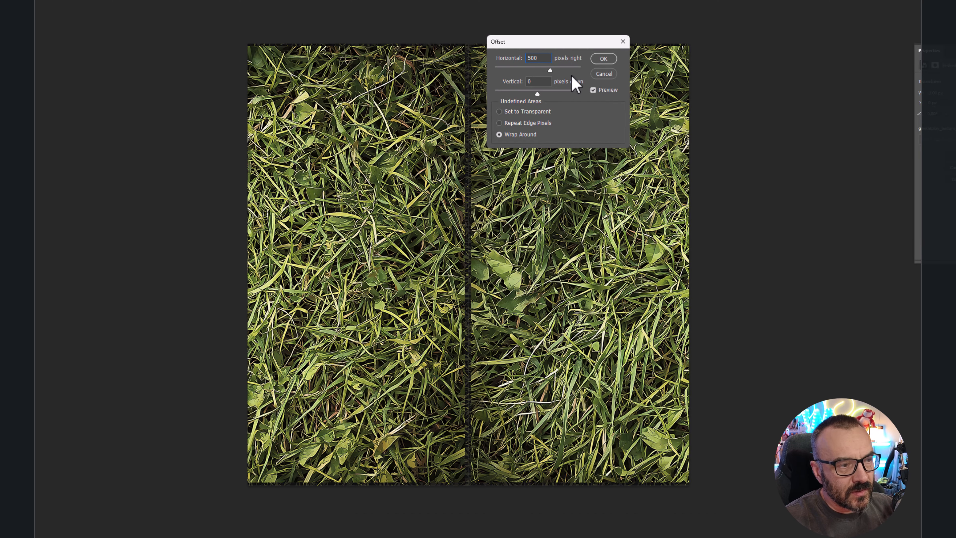
key("Tab")
type("5")
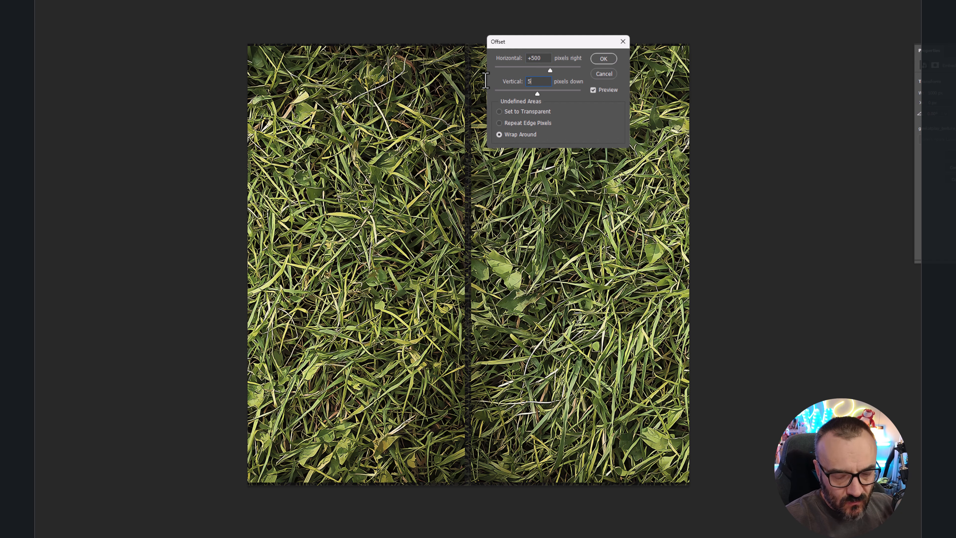
type("00")
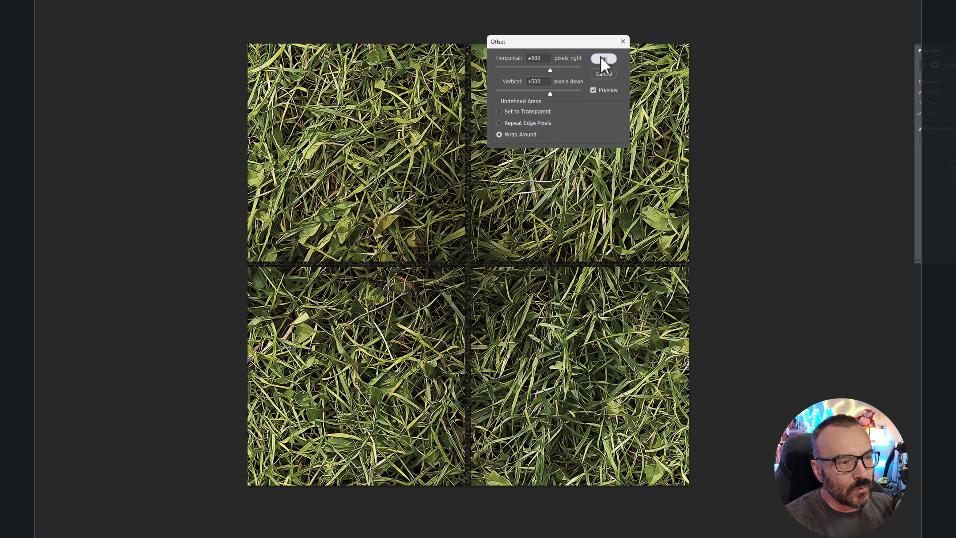
left_click(603, 58)
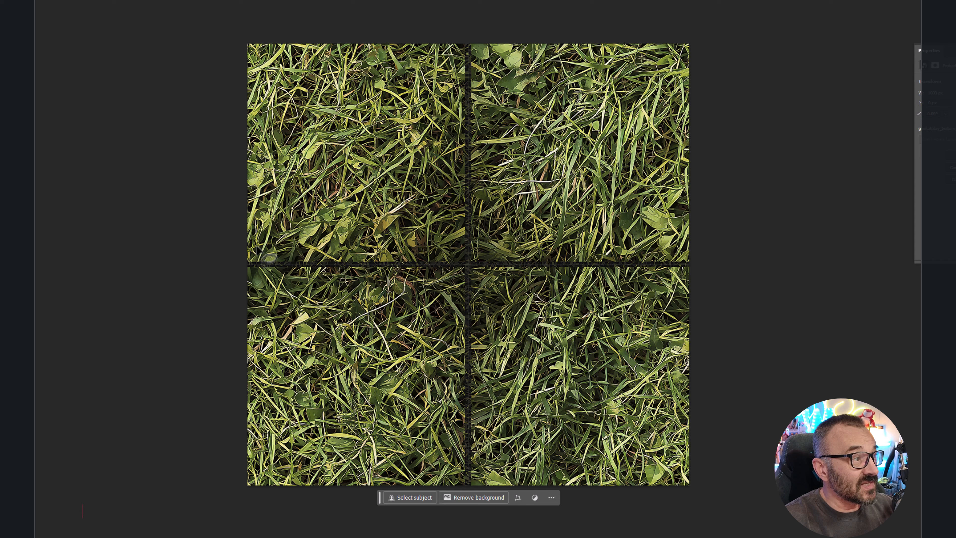
Step: Replace the dark cross-shaped seams in the grass using a selection and Generative Fill without a prompt
mouse_move(235, 251)
left_mouse_down()
mouse_move(433, 253)
mouse_move(452, 233)
mouse_move(459, 30)
mouse_move(473, 75)
mouse_move(472, 181)
mouse_move(497, 251)
mouse_move(700, 261)
mouse_move(673, 290)
mouse_move(522, 280)
mouse_move(485, 291)
mouse_move(490, 477)
mouse_move(447, 487)
mouse_move(448, 297)
mouse_move(408, 282)
mouse_move(282, 280)
mouse_move(230, 259)
left_mouse_up()
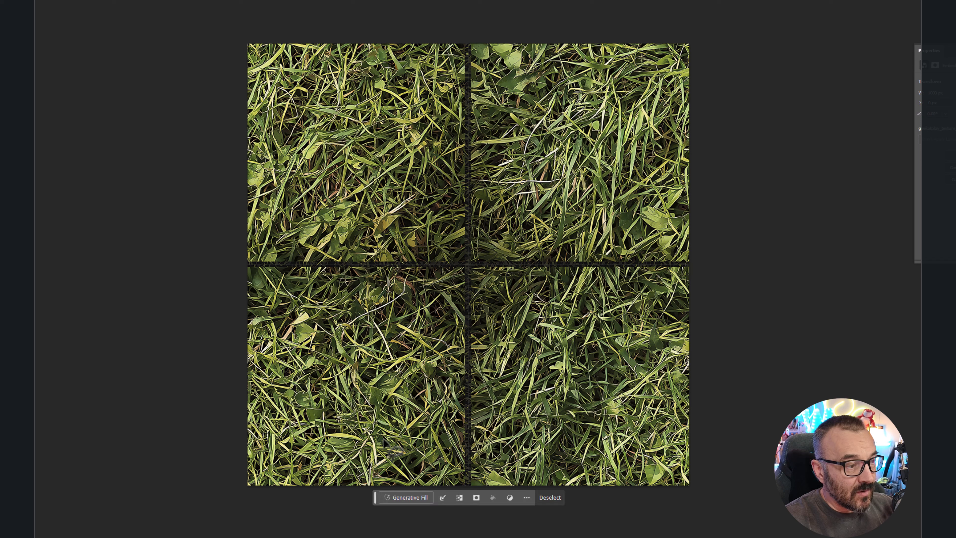
left_click(406, 501)
left_click(566, 502)
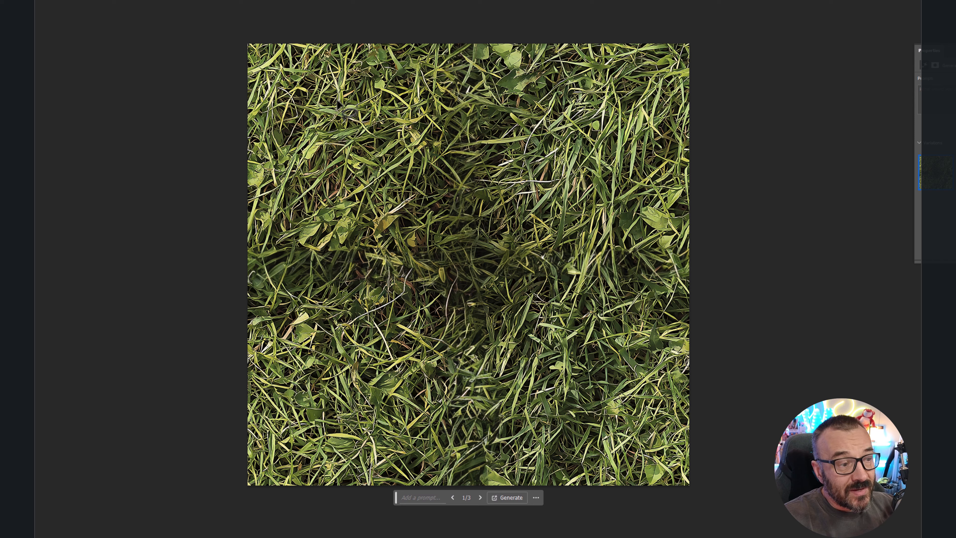
Step: Lasso the dark central area of the grass and regenerate it with Generative Fill without a prompt
left_click_drag(473, 140, 441, 149)
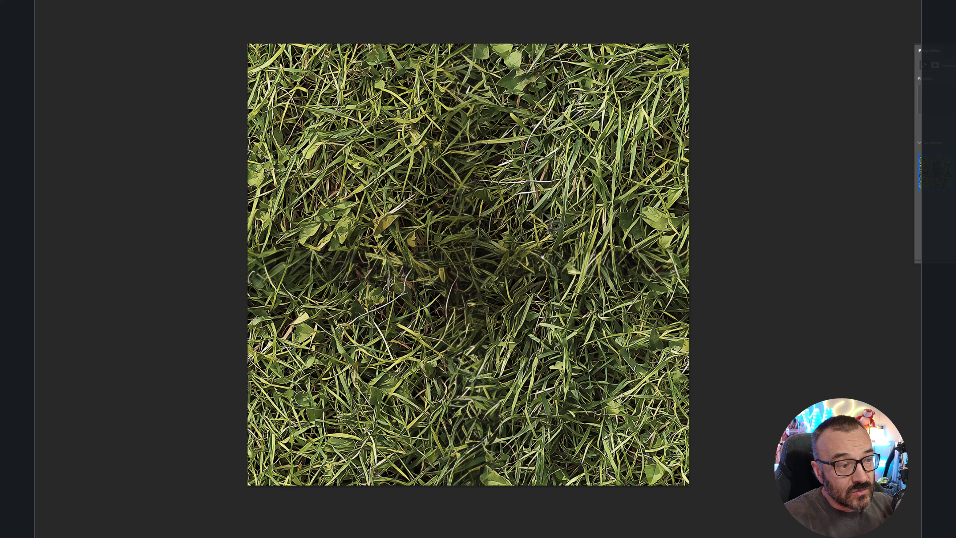
left_click_drag(552, 225, 489, 315)
left_click(421, 326)
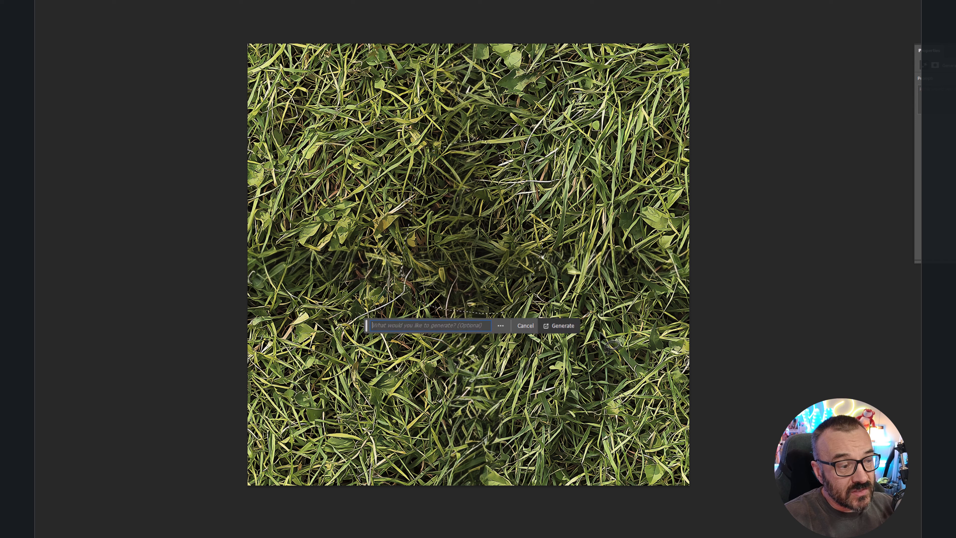
left_click(558, 326)
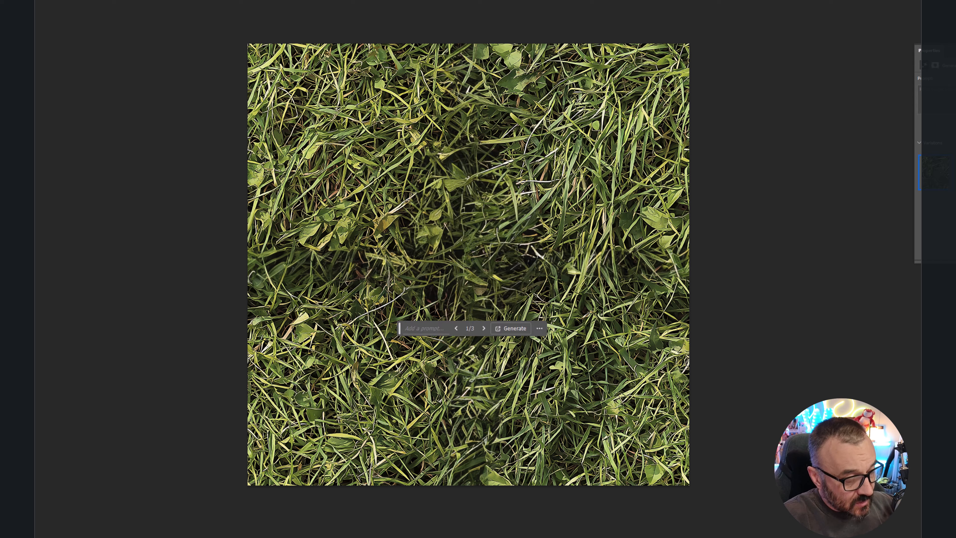
Step: Combine the visible result into a full-size pixel layer and reapply the last Offset filter
key("ctrl+d")
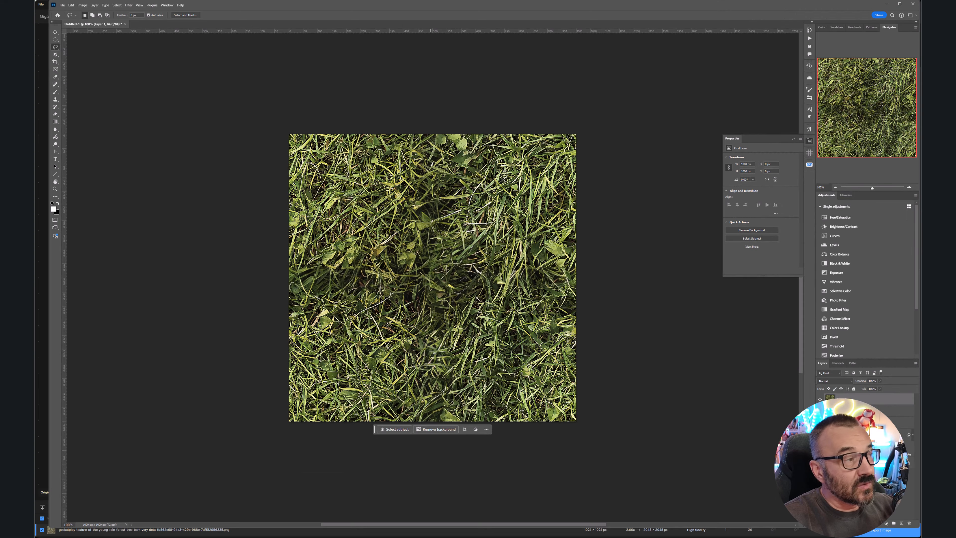
left_click(128, 5)
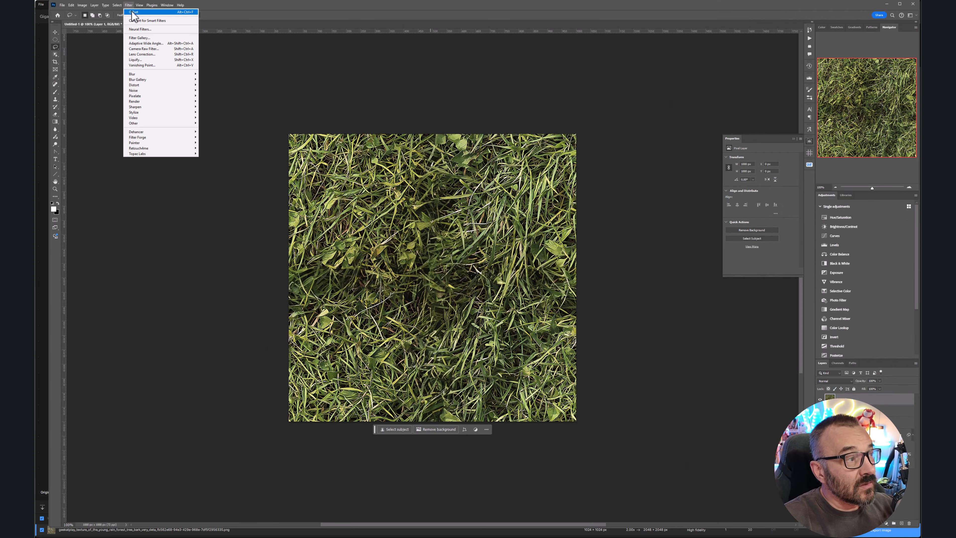
left_click(134, 12)
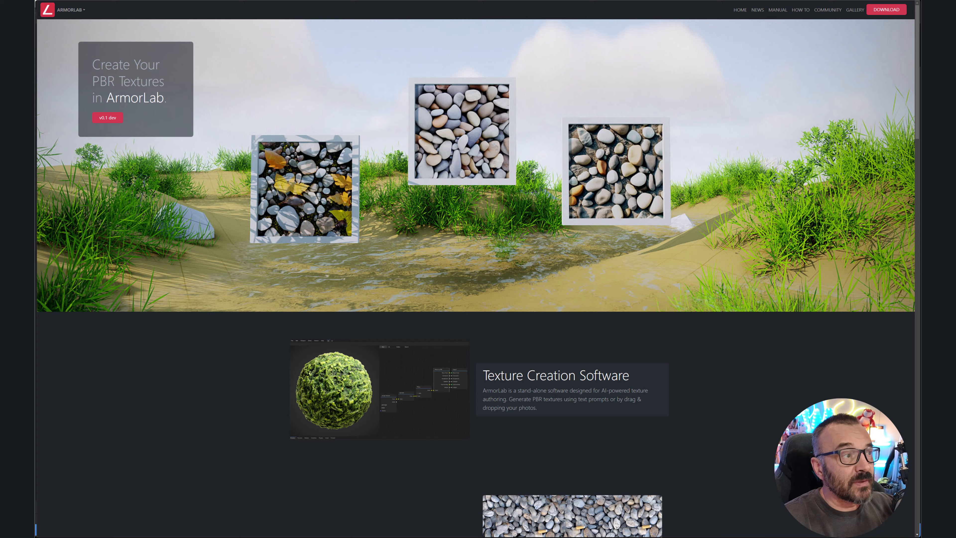
Step: Switch from the ArmorLab website to the armortools GitHub repository page
left_click(301, 1)
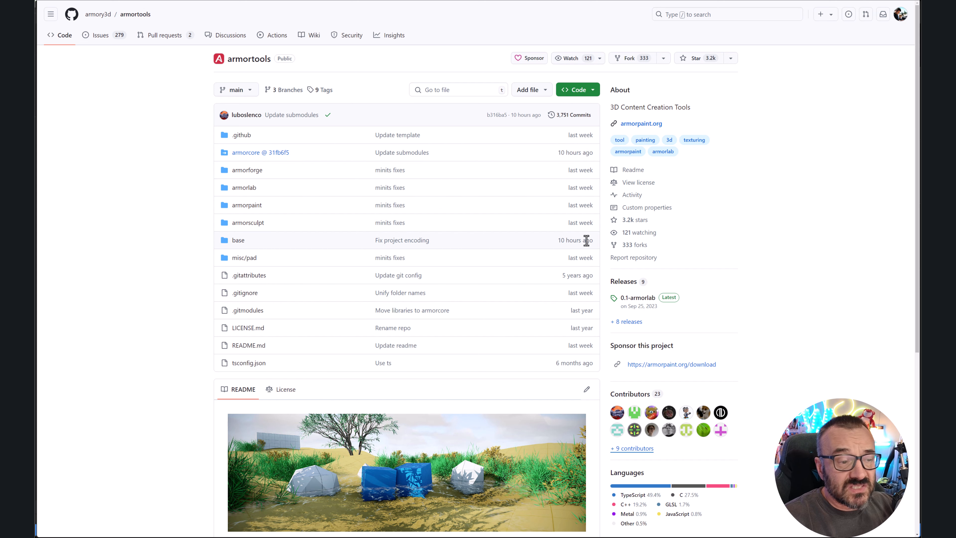
Step: Switch to ArmorLab and select the Image Texture node to preview its tiled bark image
mouse_move(586, 240)
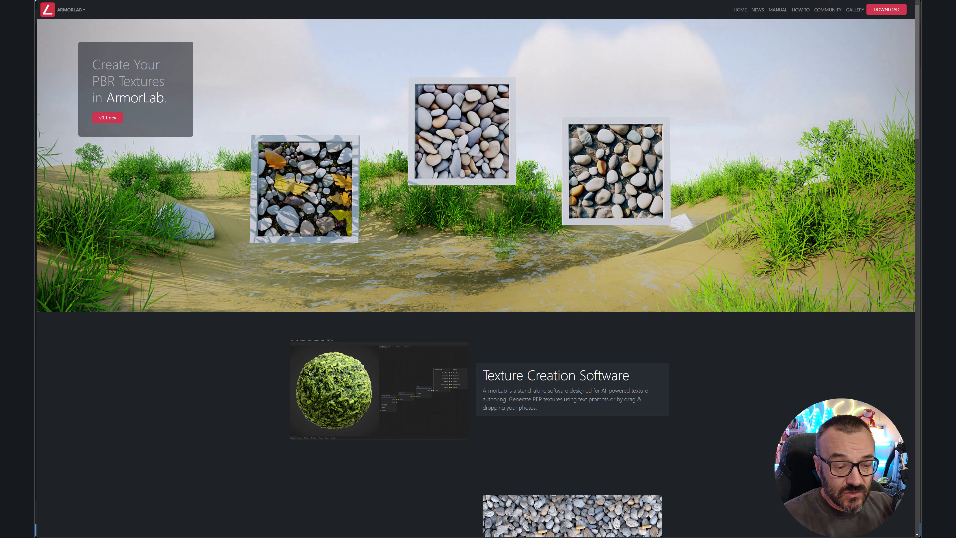
mouse_move(740, 537)
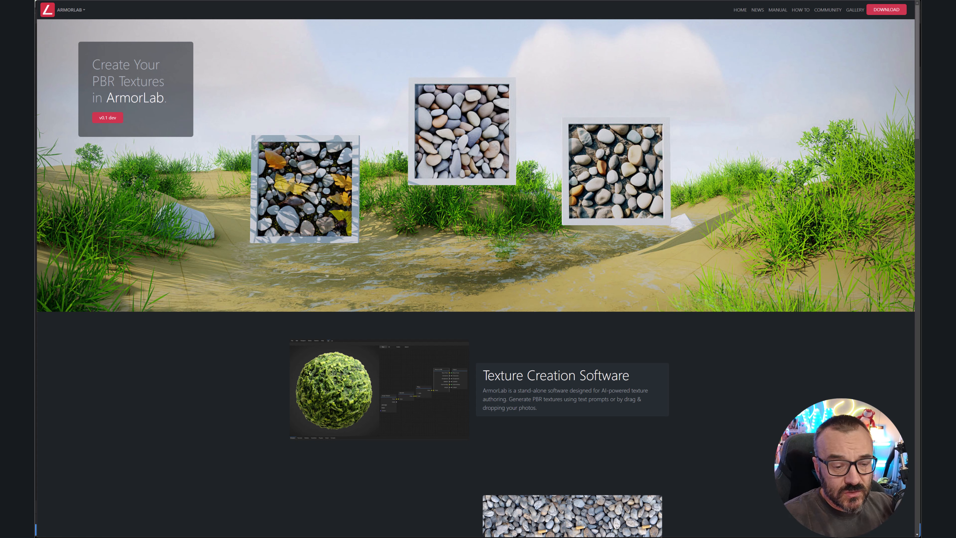
left_click(740, 536)
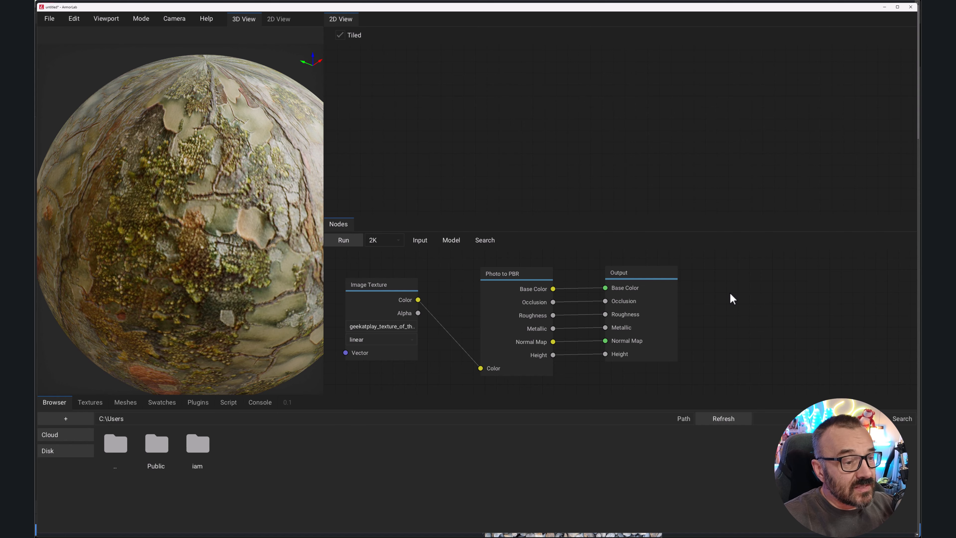
middle_click_drag(730, 296, 789, 303)
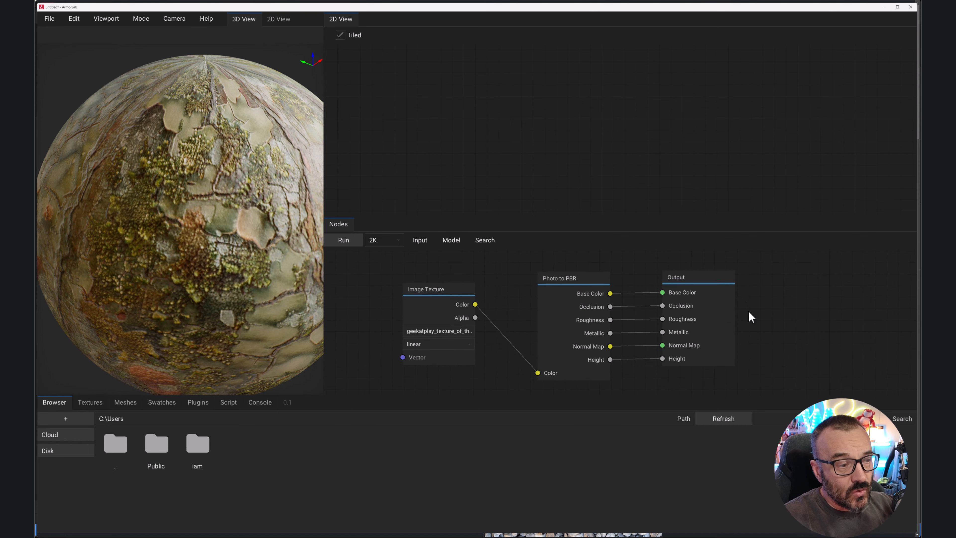
left_click(457, 294)
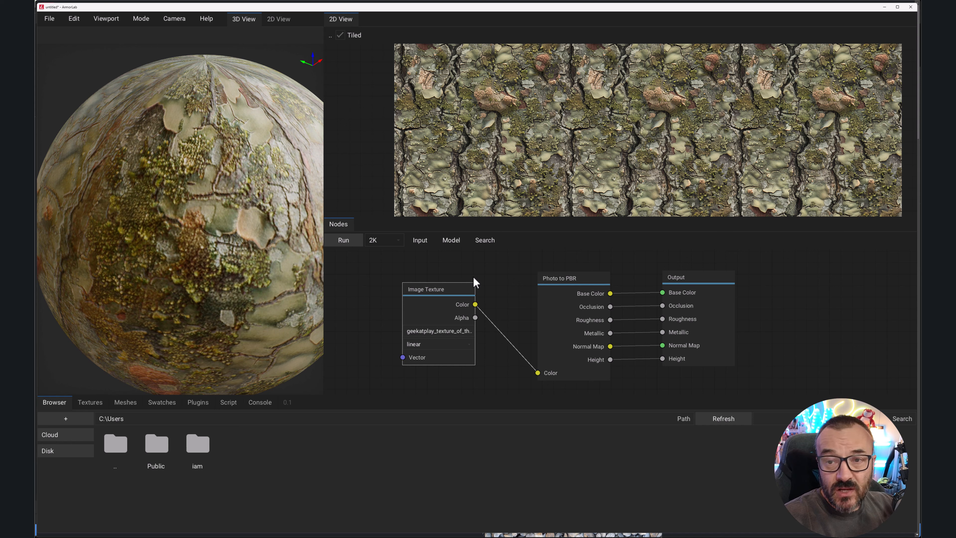
Step: Add another Image Texture input node to the node graph beside the existing one
left_click(420, 243)
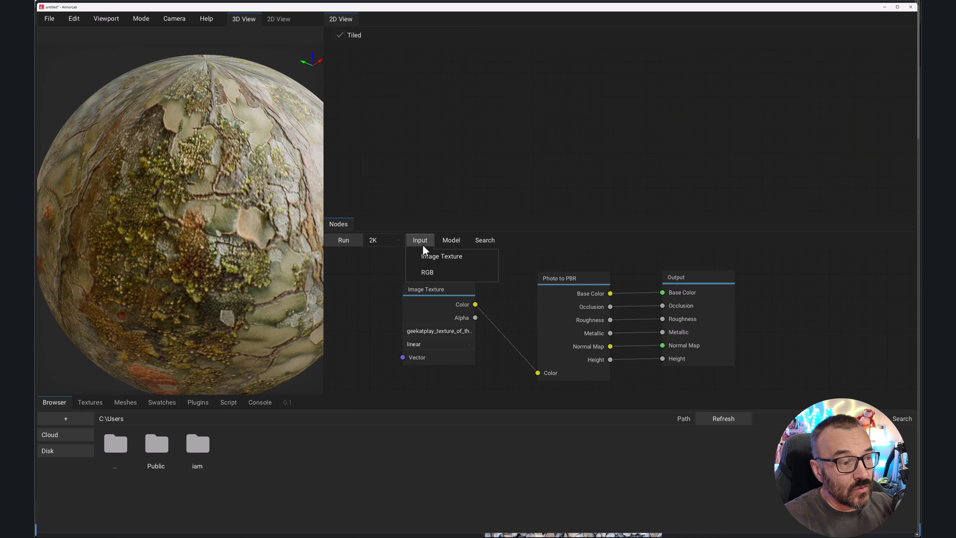
left_click(430, 256)
left_click(358, 283)
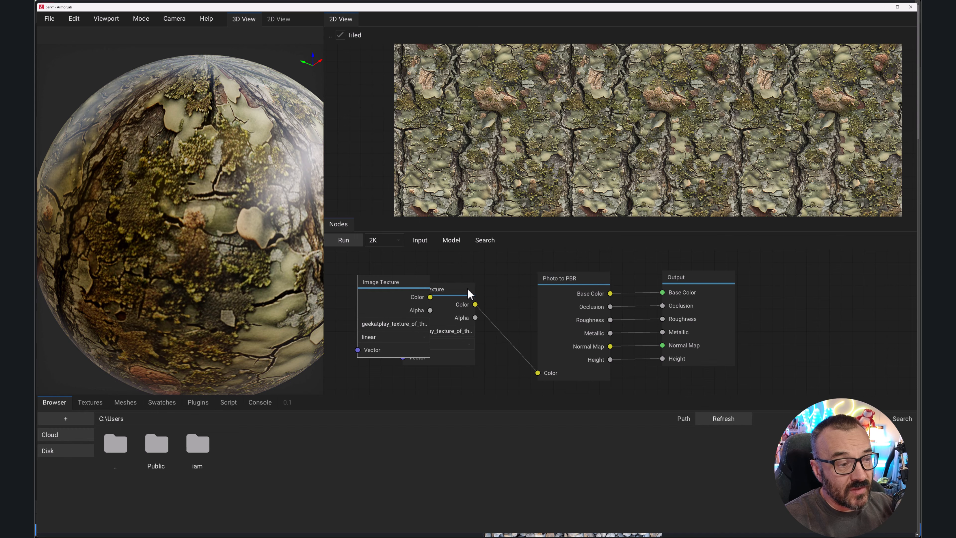
Step: Delete the original Image Texture node and connect the new one's Color output to the Photo to PBR node's Color input
left_click_drag(469, 299, 500, 292)
key("Delete")
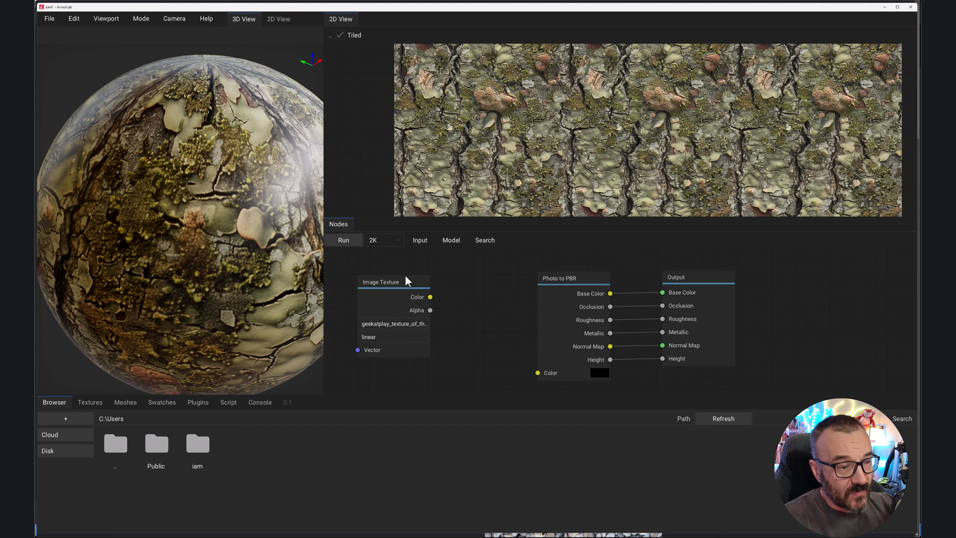
left_click_drag(430, 278, 538, 373)
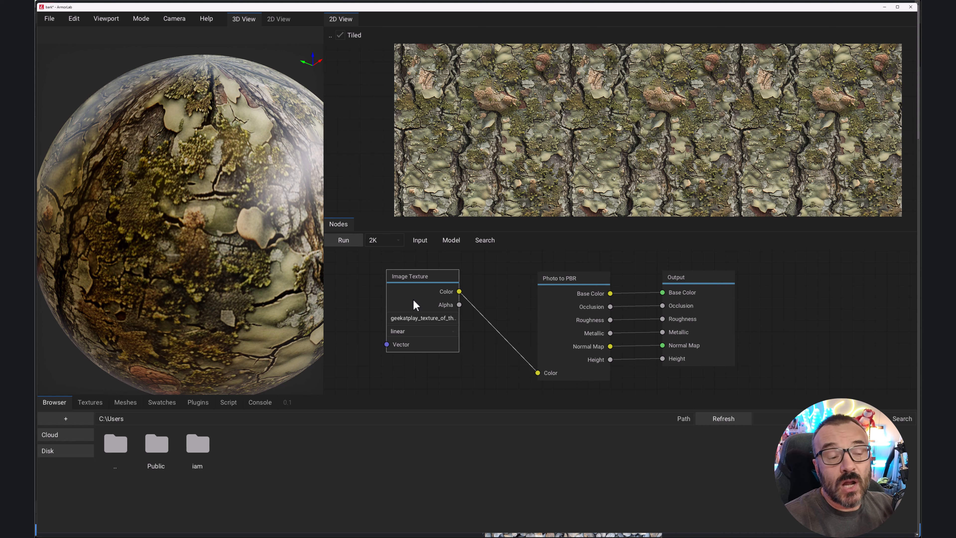
Step: Check the Image Texture node's file choices and the output resolution options, moving the node farther from Photo to PBR
left_click(432, 318)
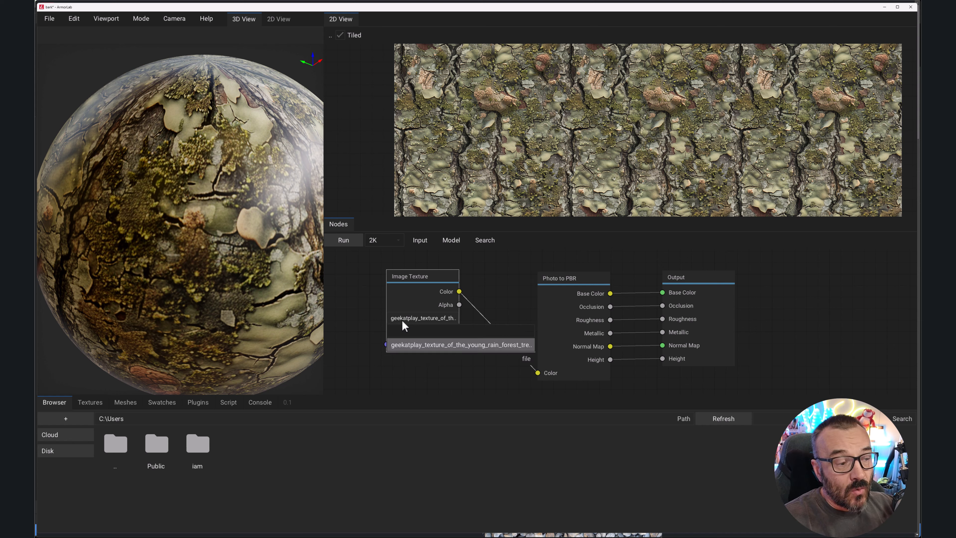
left_click(493, 275)
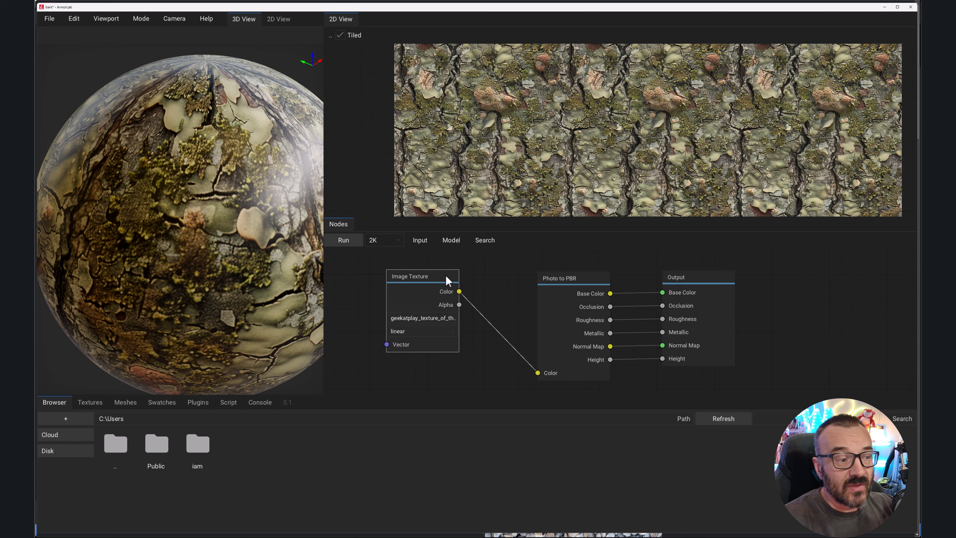
left_click_drag(445, 276, 420, 283)
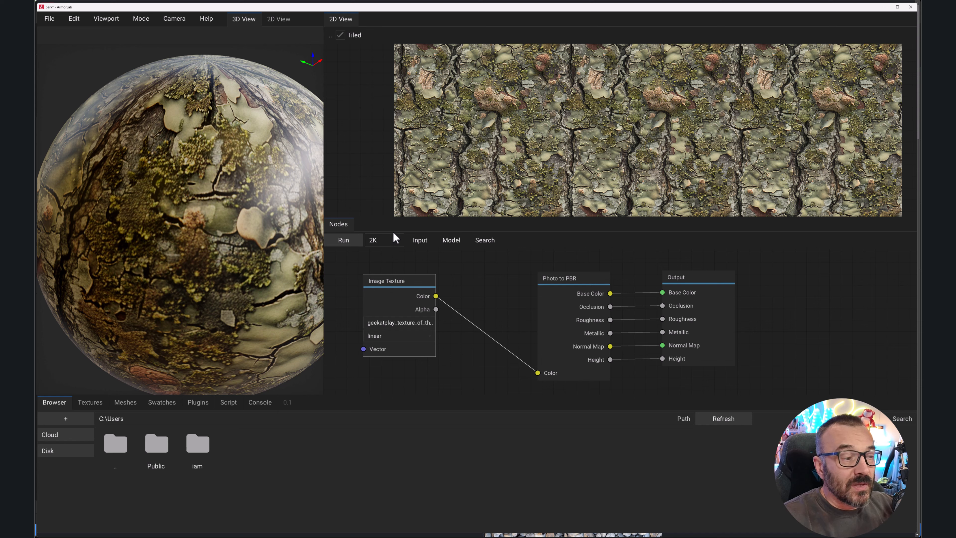
left_click(400, 243)
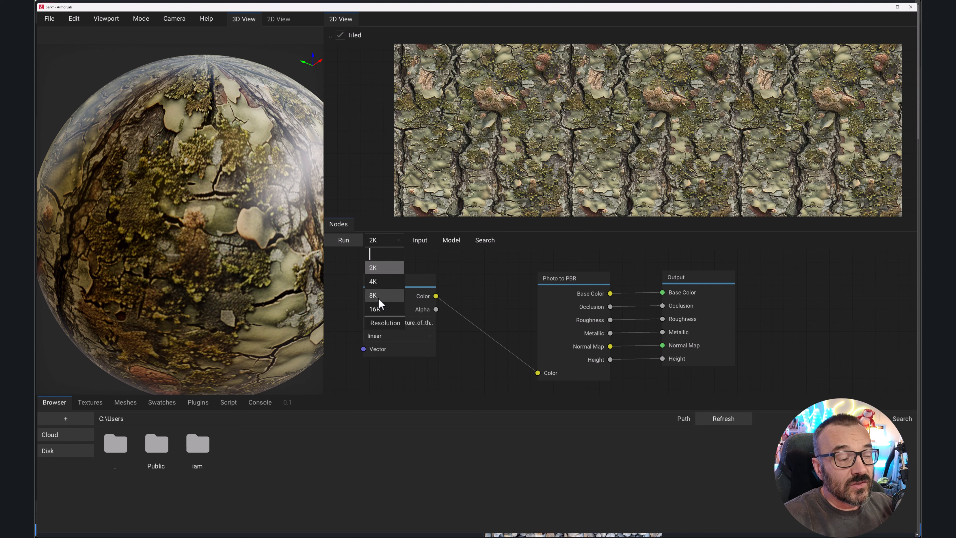
left_click(487, 271)
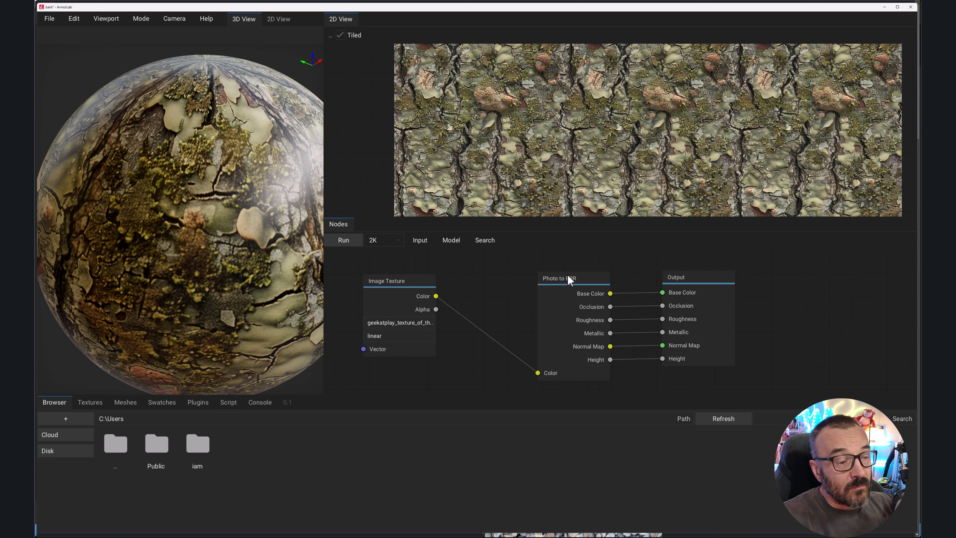
Step: Reposition the Photo to PBR and Output nodes, and select the Image Texture node to preview its image
left_click_drag(570, 277, 544, 271)
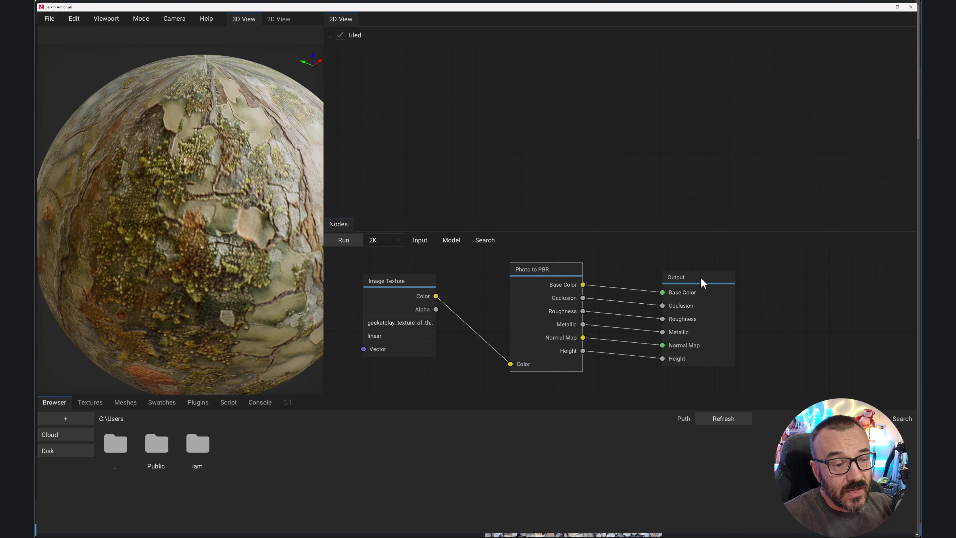
mouse_move(698, 279)
left_mouse_down()
mouse_move(696, 251)
mouse_move(704, 269)
left_mouse_up()
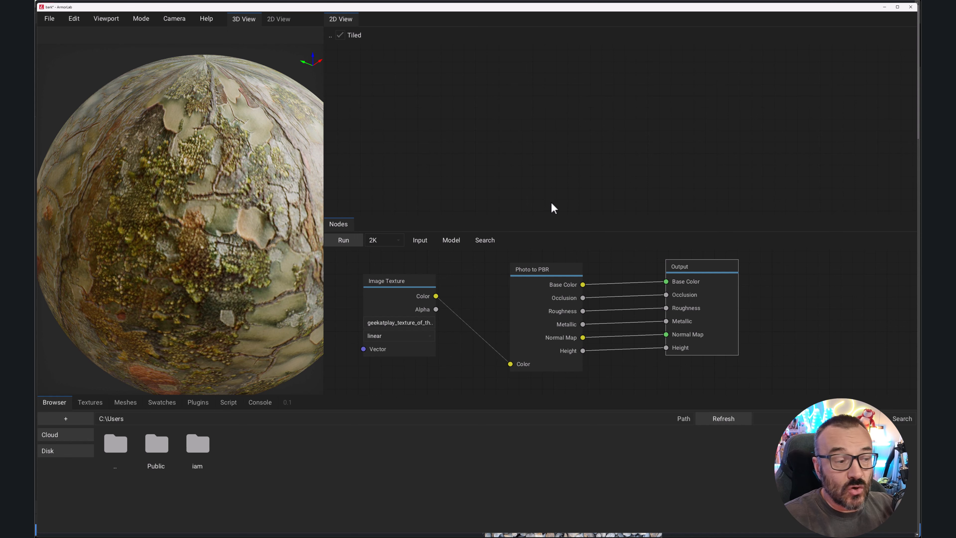
left_click(403, 279)
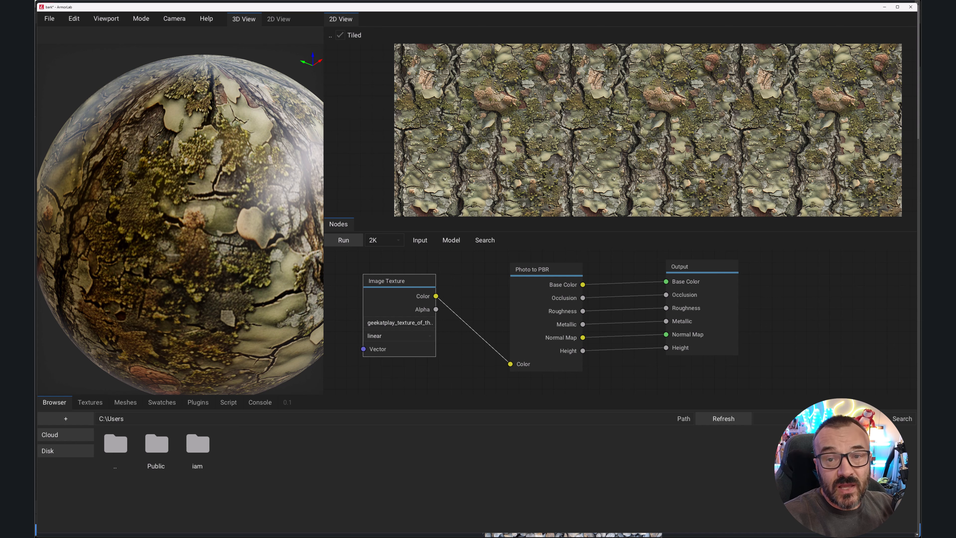
Step: Switch to PlantFactory, clear the node selection and bring the tree's whole node graph into view
key("alt+Tab")
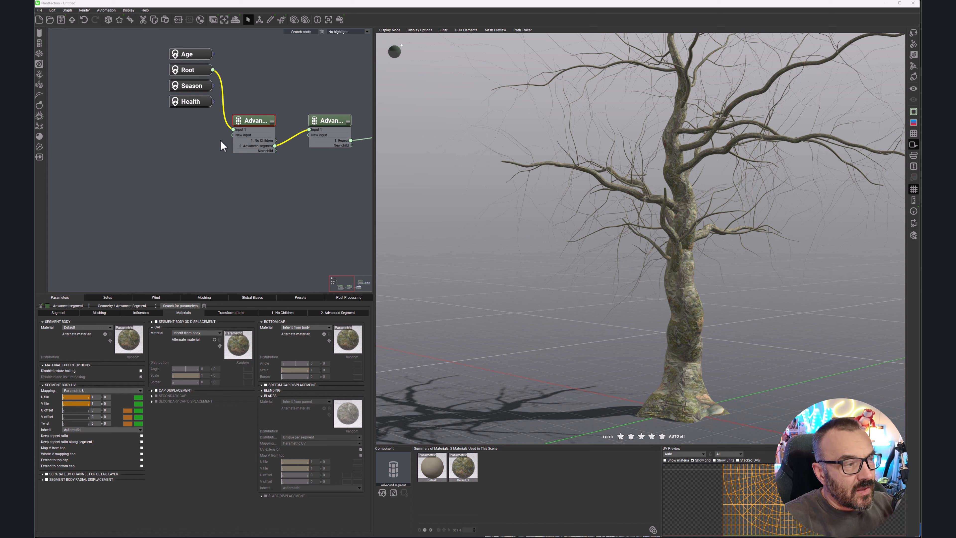
left_click(313, 214)
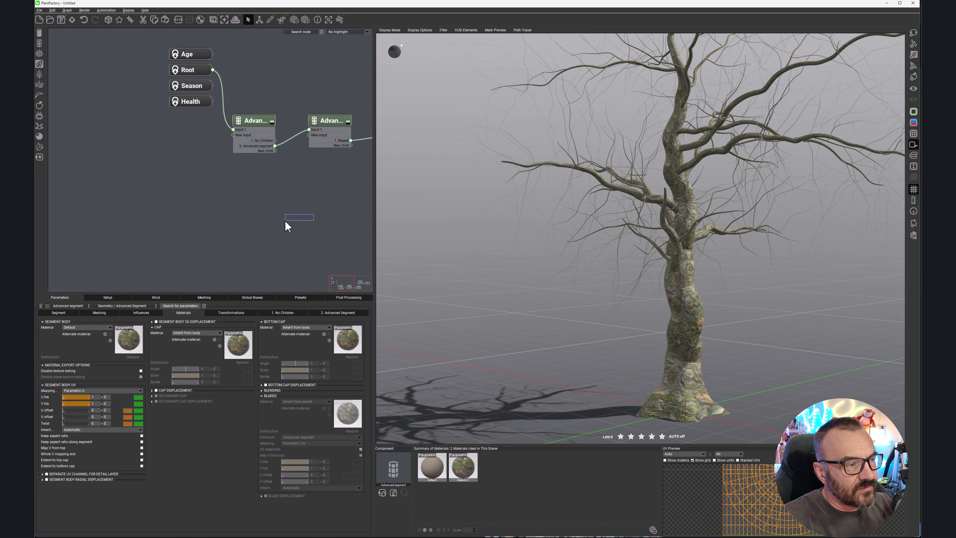
middle_click_drag(273, 203, 153, 224)
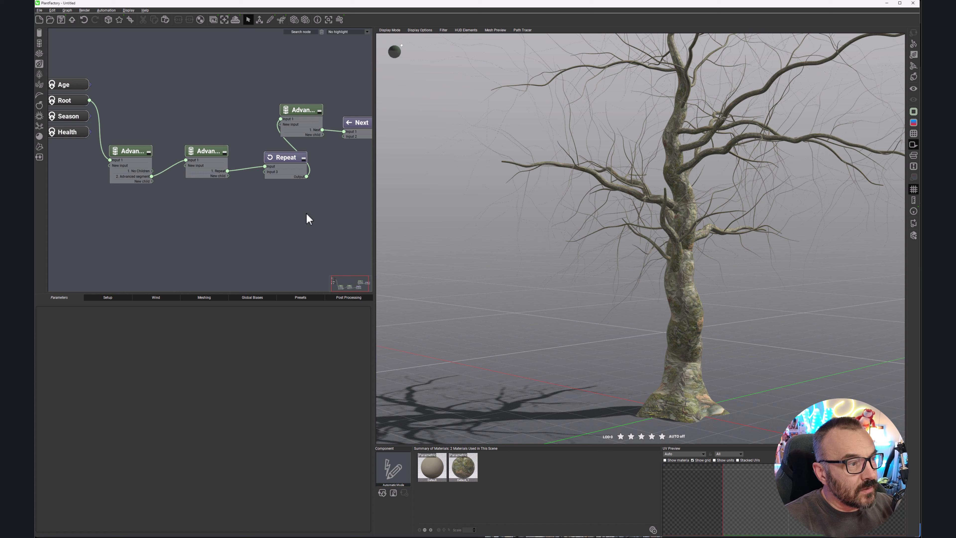
scroll(207, 100, "down", 3)
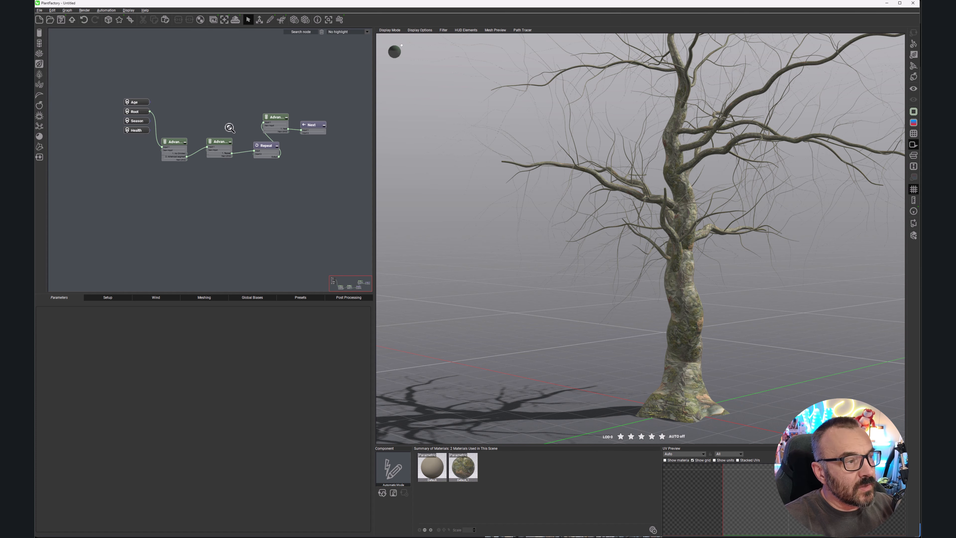
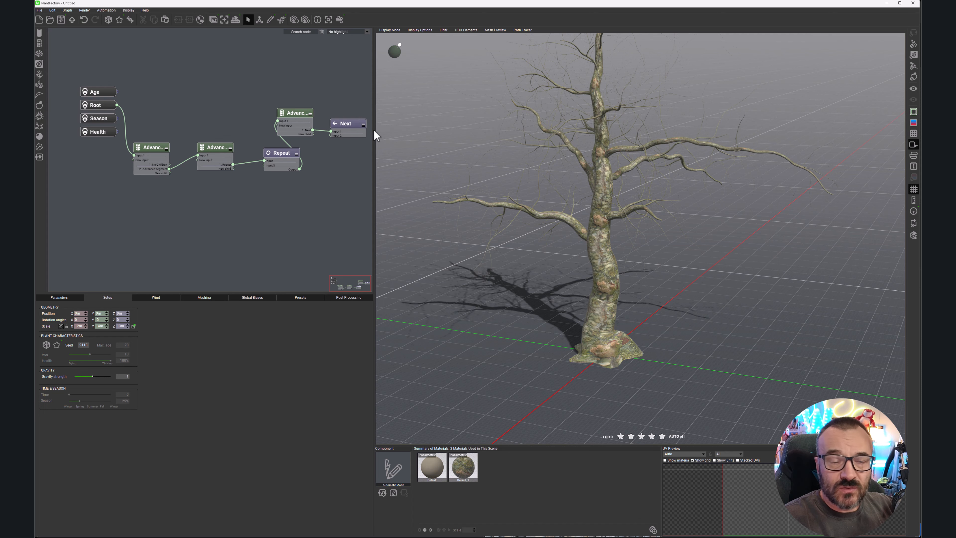
Step: Open the first Advanced segment node's segment body material in the Advanced Material Editor and check the available material types
left_click(151, 147)
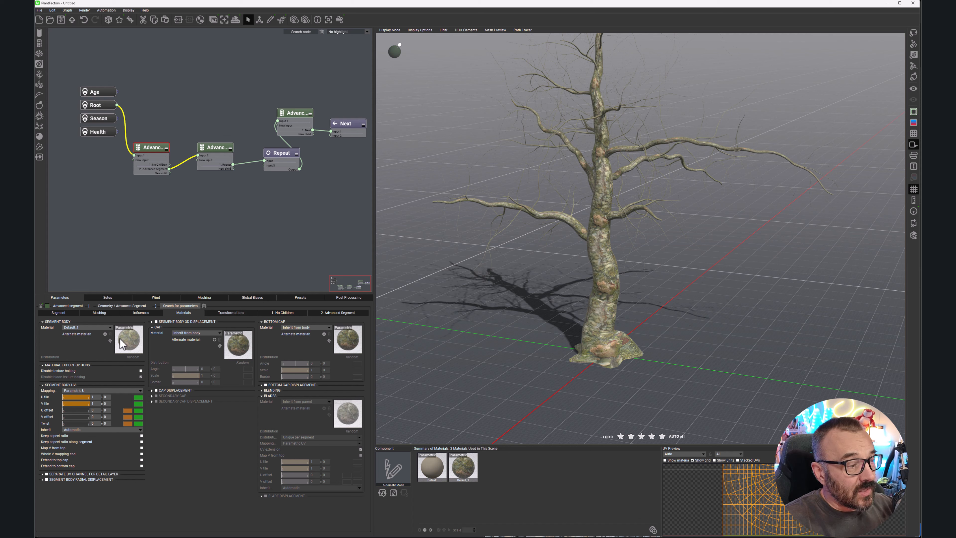
double_click(129, 347)
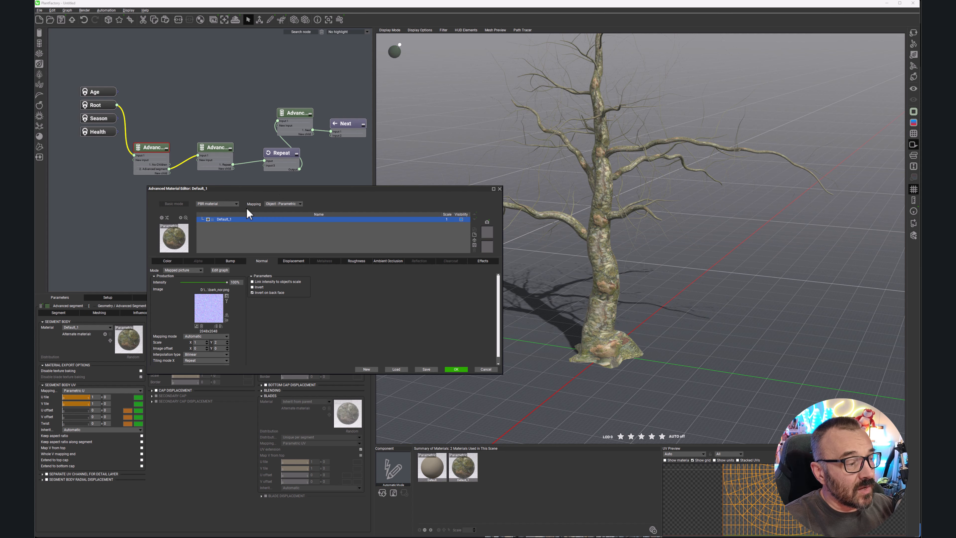
left_click_drag(356, 188, 451, 137)
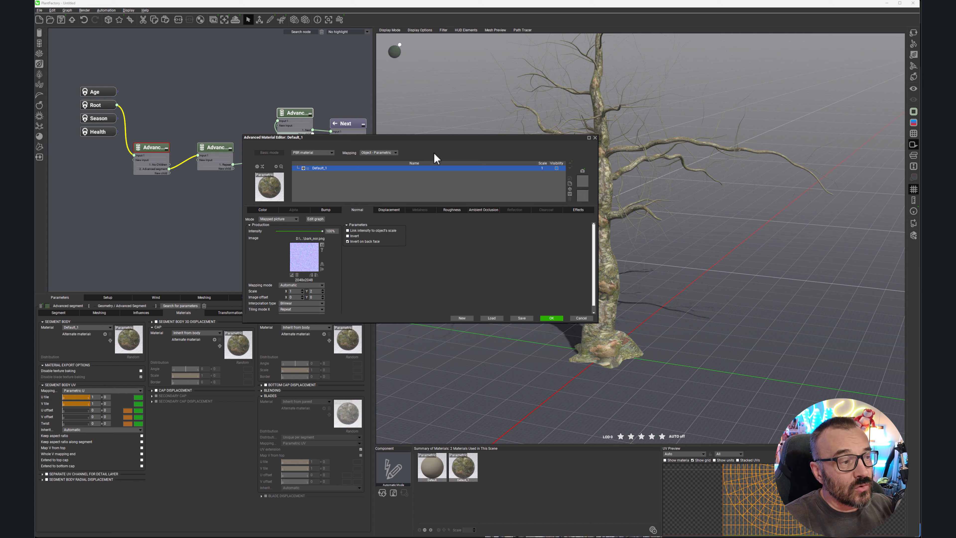
left_click(332, 152)
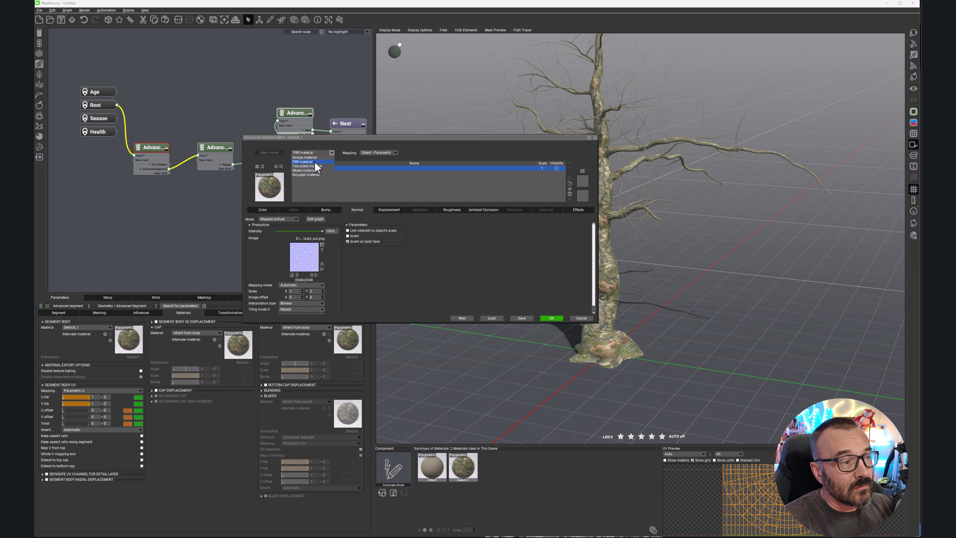
left_click(450, 156)
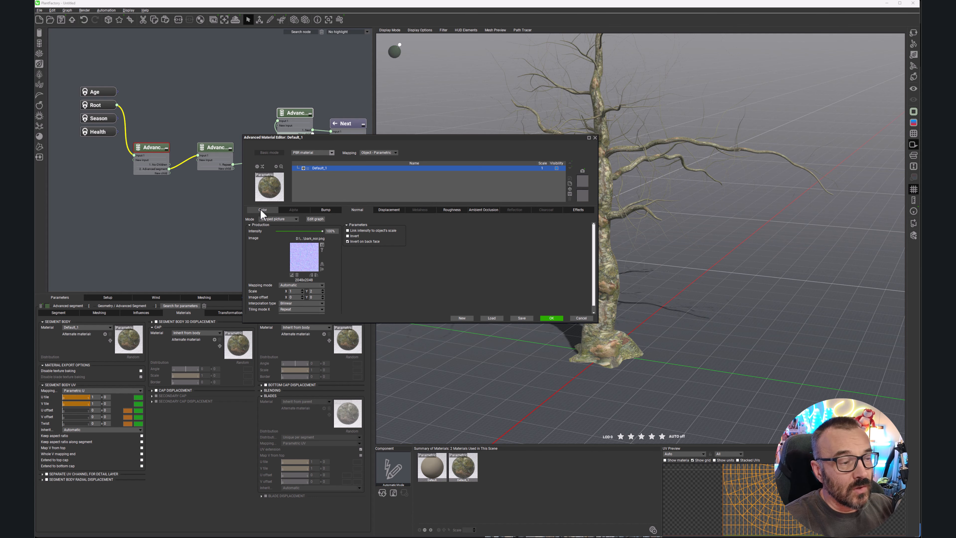
Step: Examine the mapped picture settings for the bark material's Color, Bump, Normal and Displacement channels
left_click(262, 211)
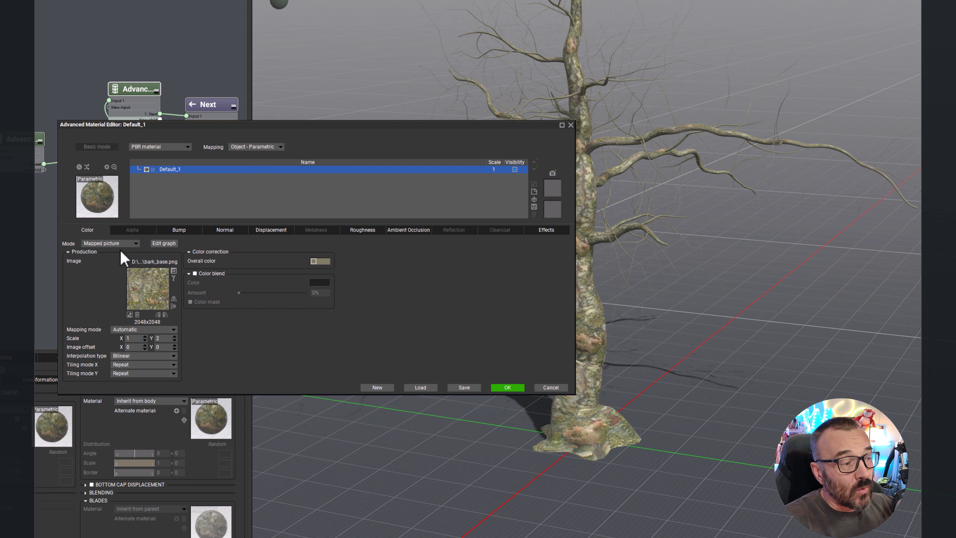
left_click(135, 243)
left_click(102, 260)
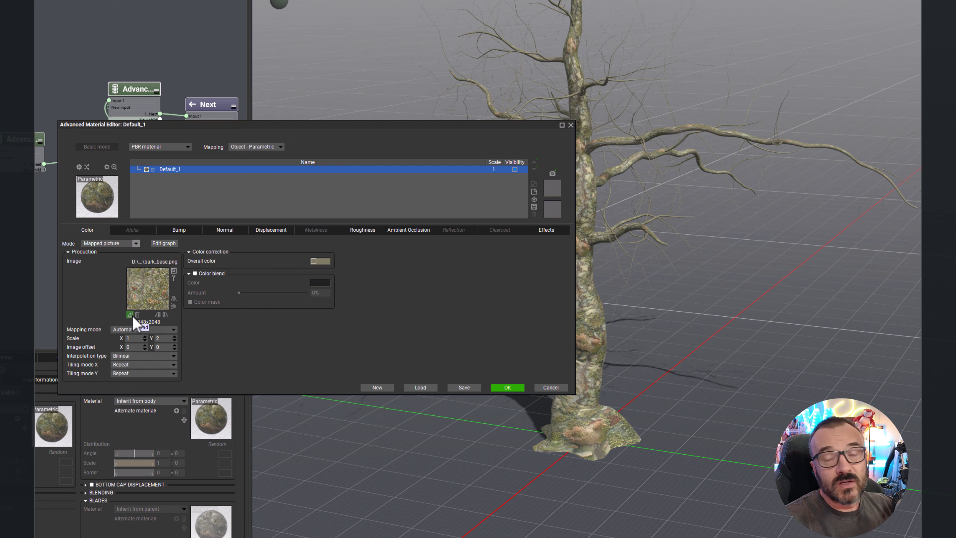
left_click(177, 230)
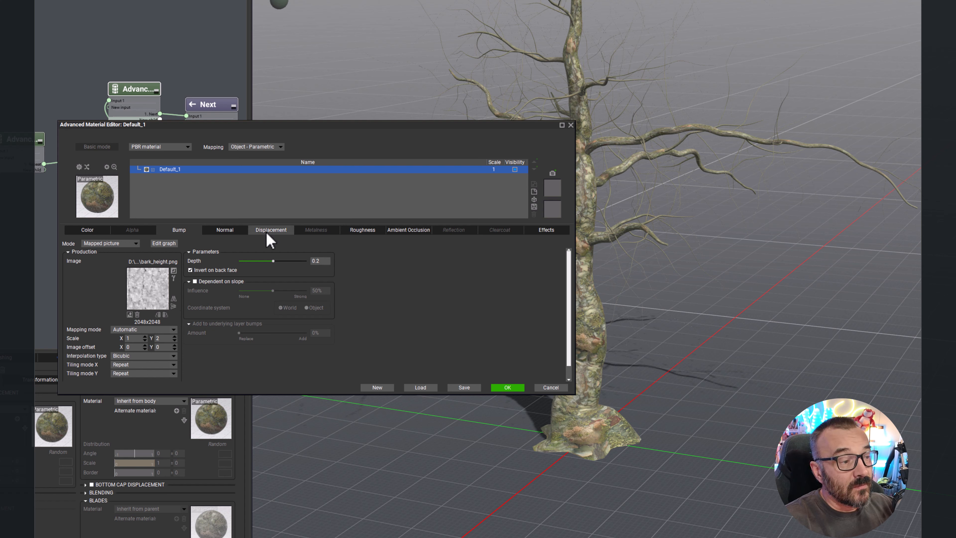
left_click(225, 230)
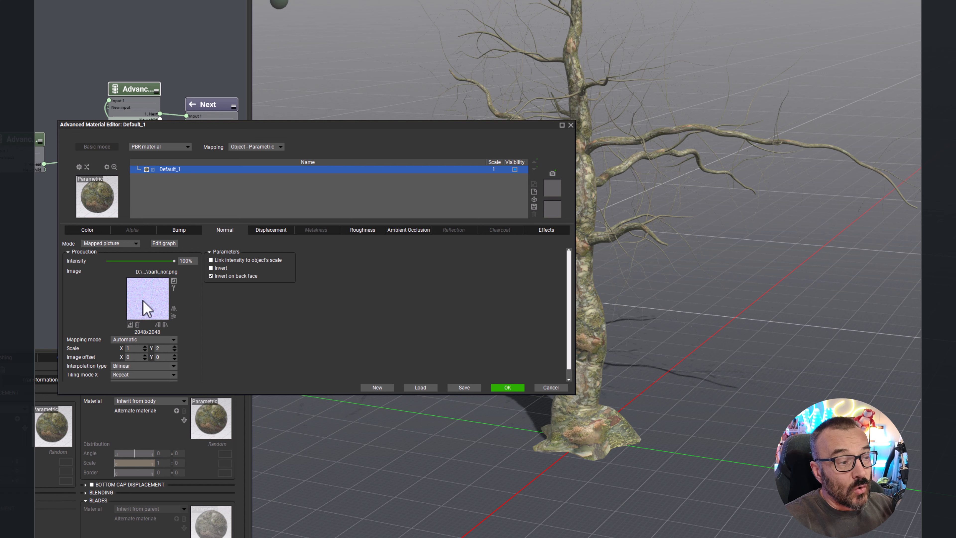
left_click(270, 230)
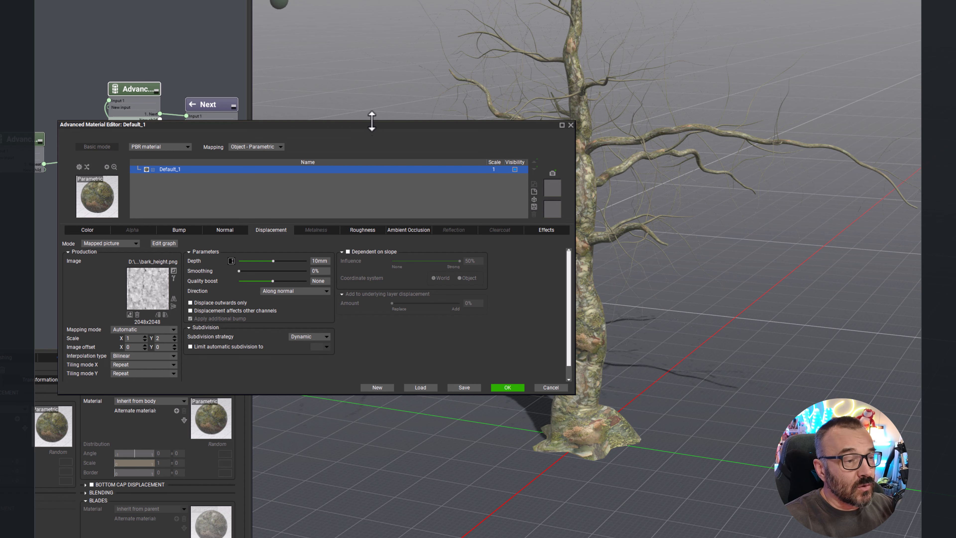
Step: Uncover the tree trunk behind the material editor and set the bark material's displacement depth to 1 m
left_click_drag(373, 123, 255, 155)
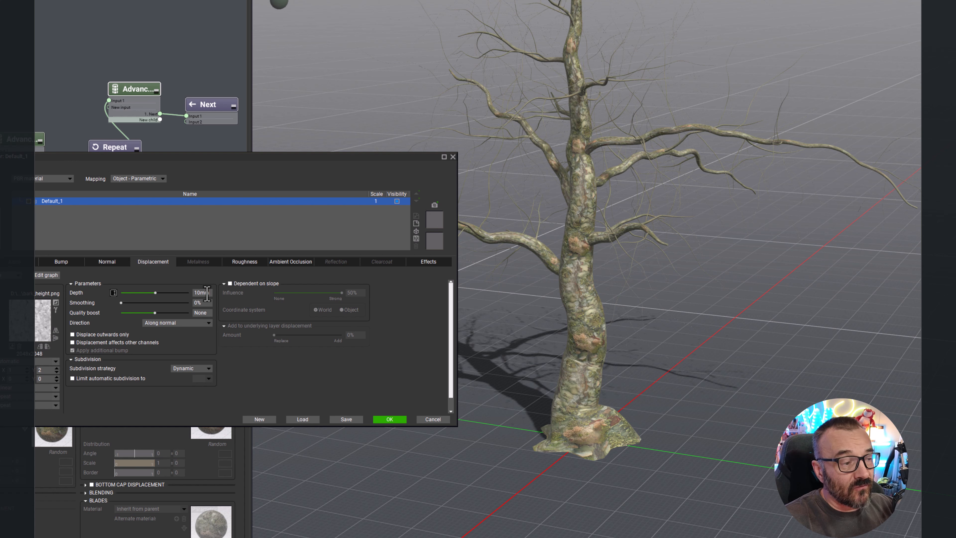
double_click(196, 292)
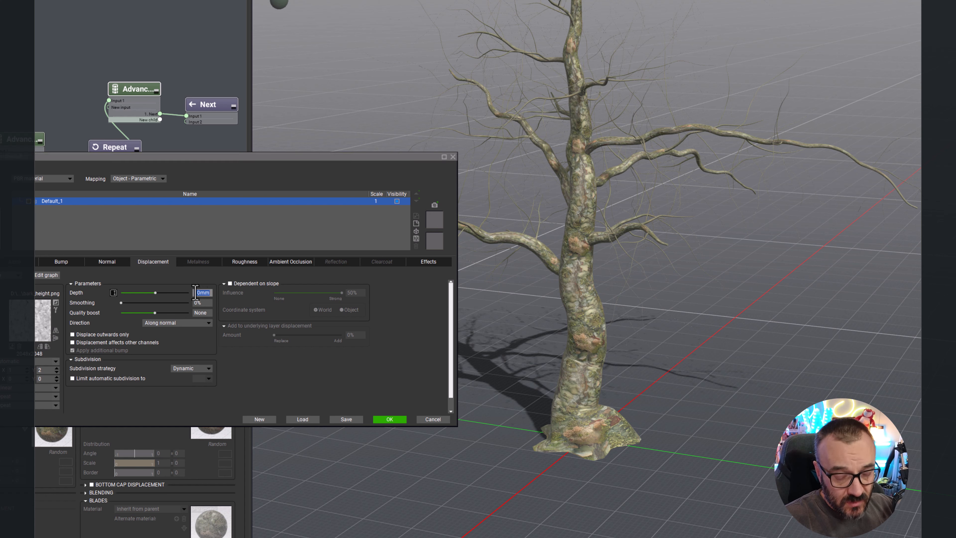
type("1m")
key("Return")
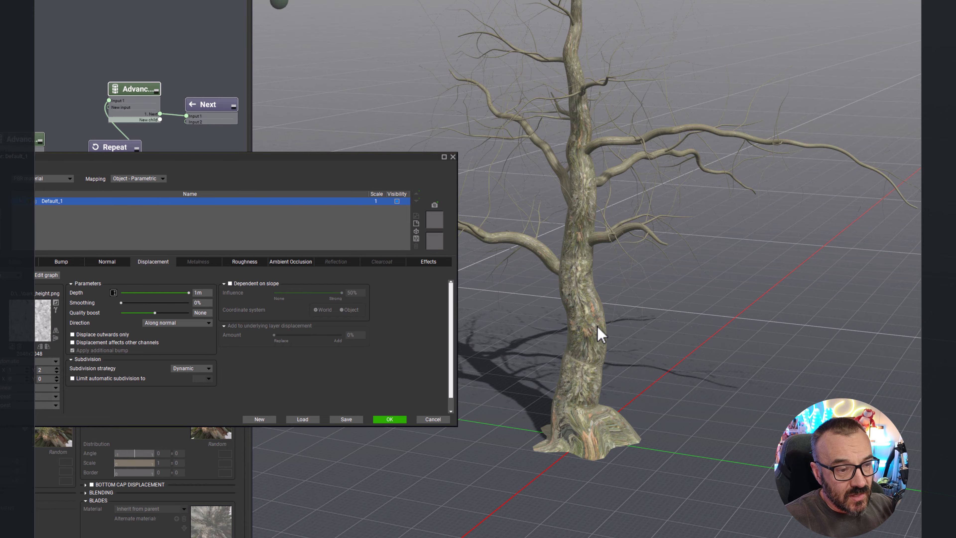
Step: Set the bark material's displacement depth to 0.1 m
scroll(601, 333, "up", 5)
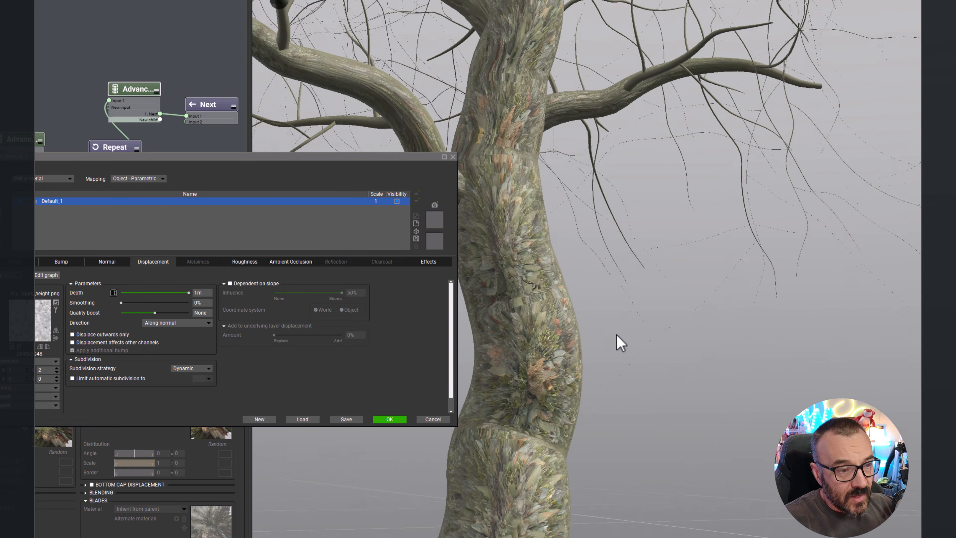
right_click_drag(617, 334, 555, 370)
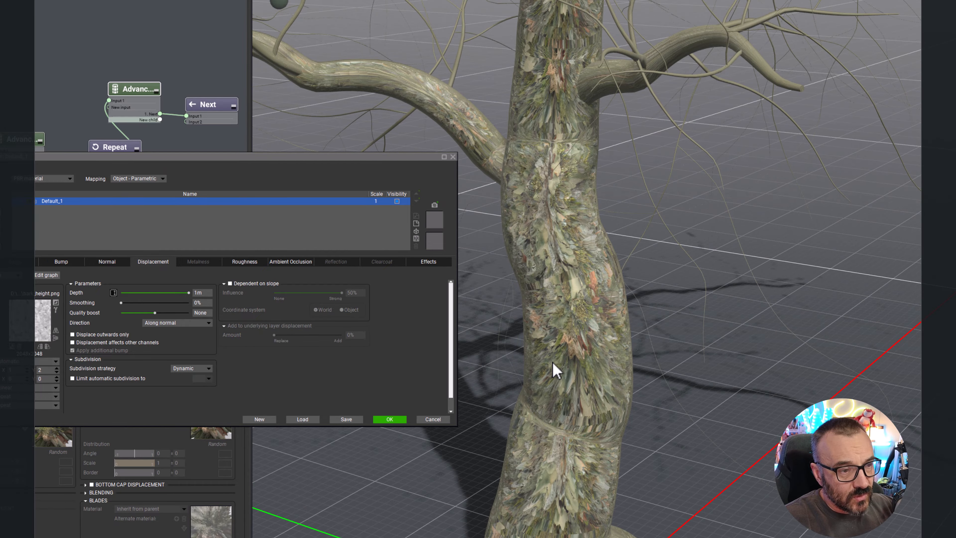
left_click(202, 292)
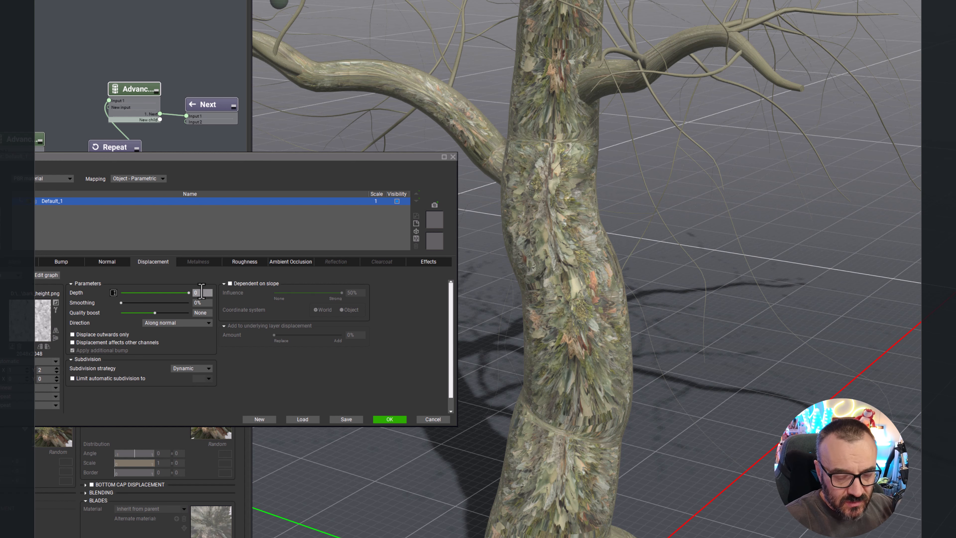
type("0.1")
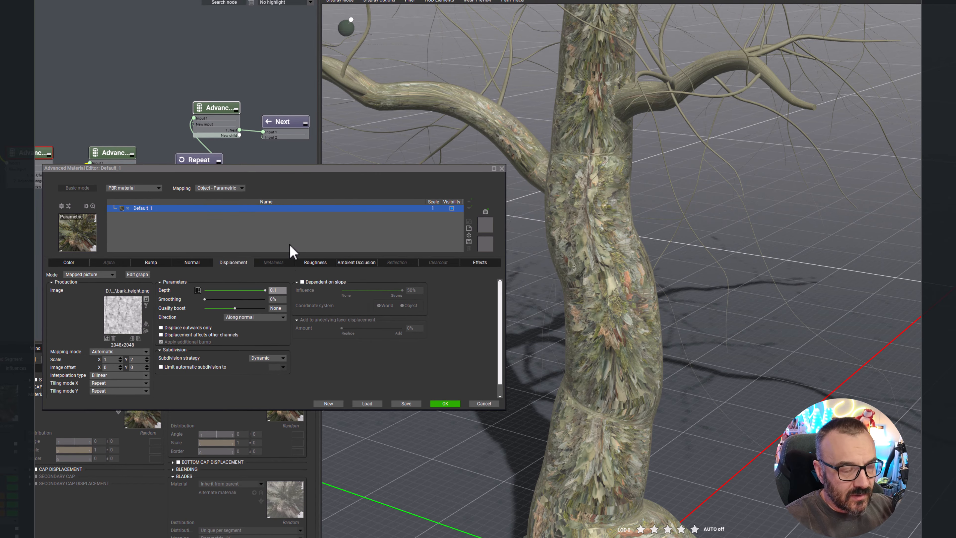
key("Return")
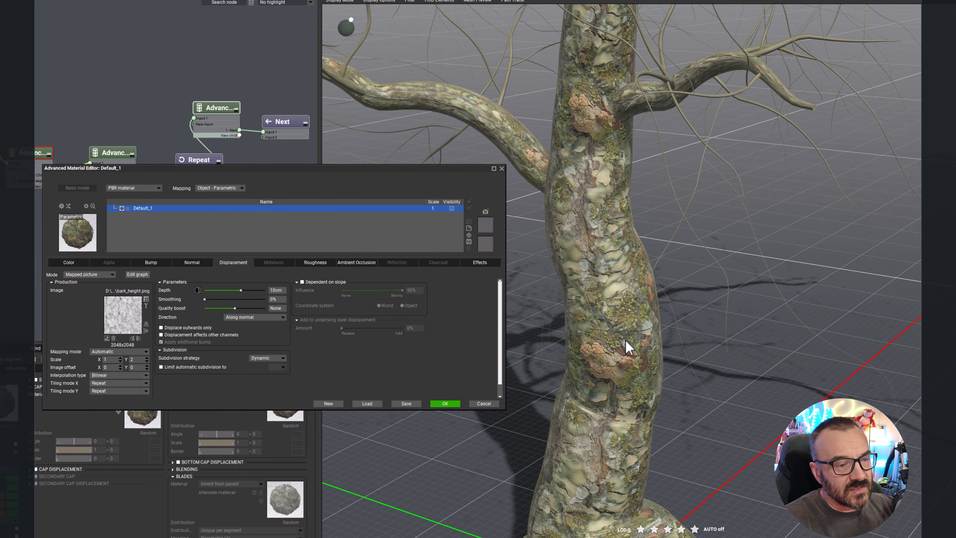
Step: Check the bark relief on the trunk up close and reduce the material's displacement depth to 0.05 m
right_click_drag(575, 351, 622, 329)
scroll(587, 424, "up", 4)
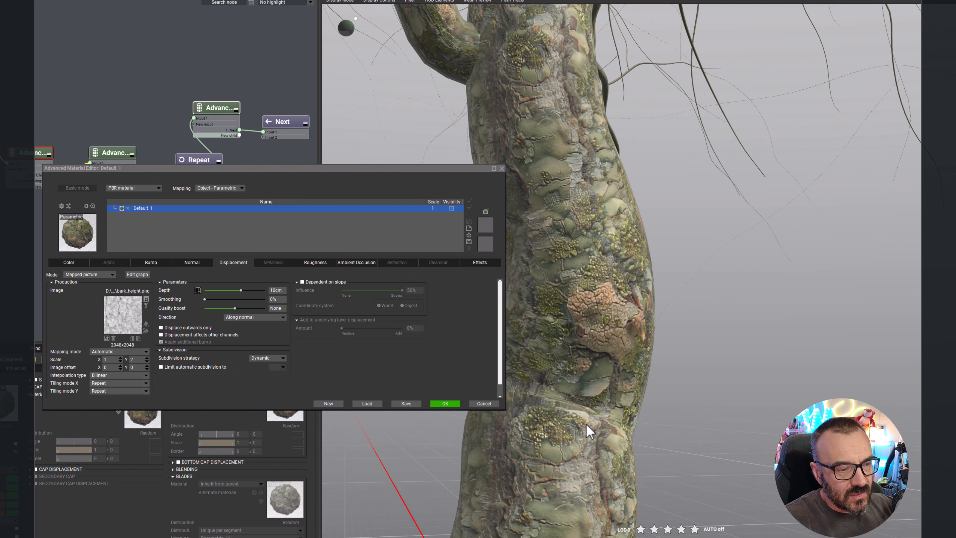
right_click_drag(569, 409, 517, 435)
scroll(530, 435, "down", 8)
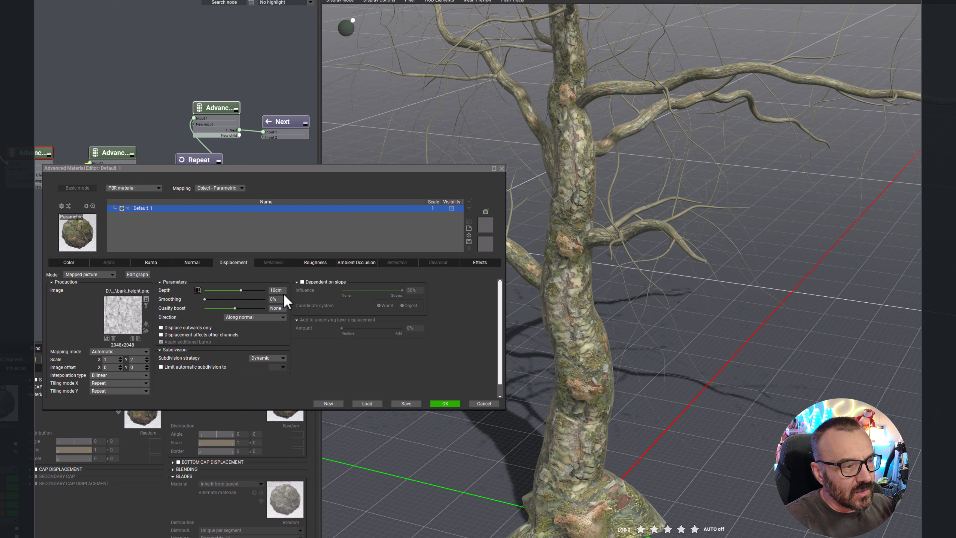
left_click_drag(284, 291, 246, 290)
type("0")
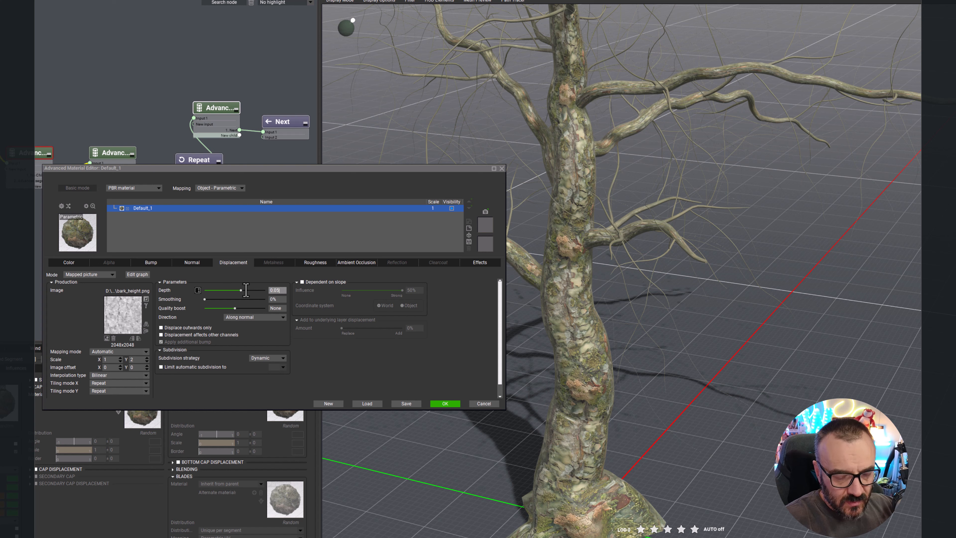
type(".05")
key("Return")
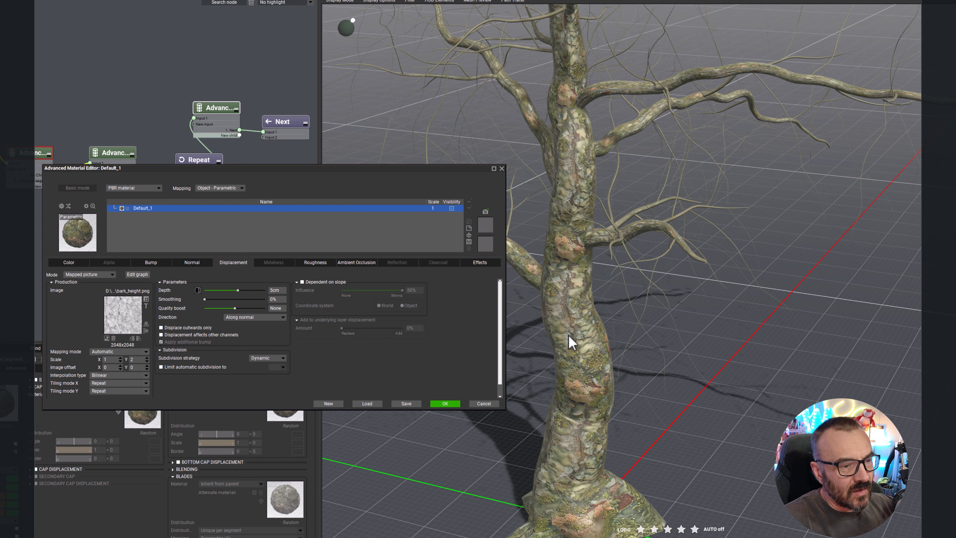
Step: Inspect the whole tree, and examine the mapped picture settings for the bark material's Roughness and Ambient Occlusion channels
scroll(579, 290, "down", 5)
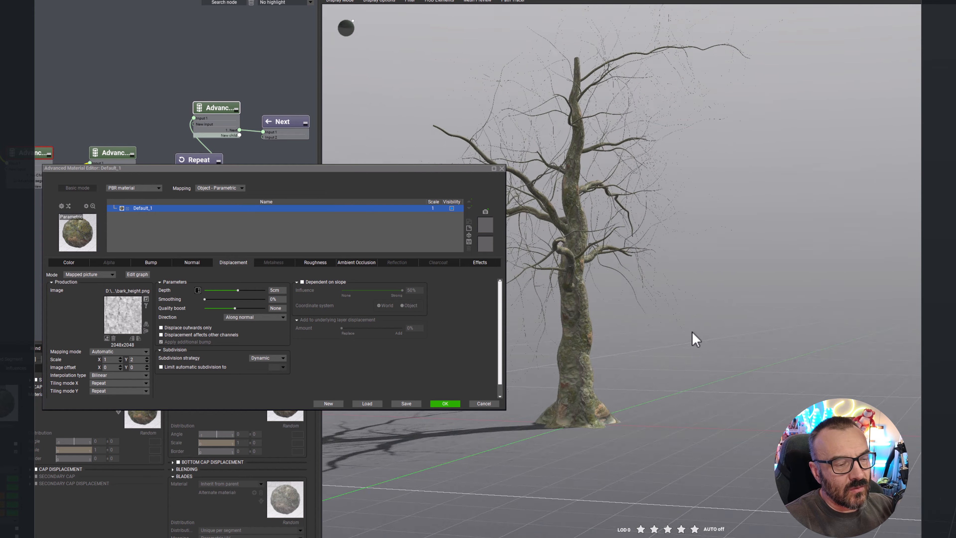
left_click_drag(764, 332, 580, 346)
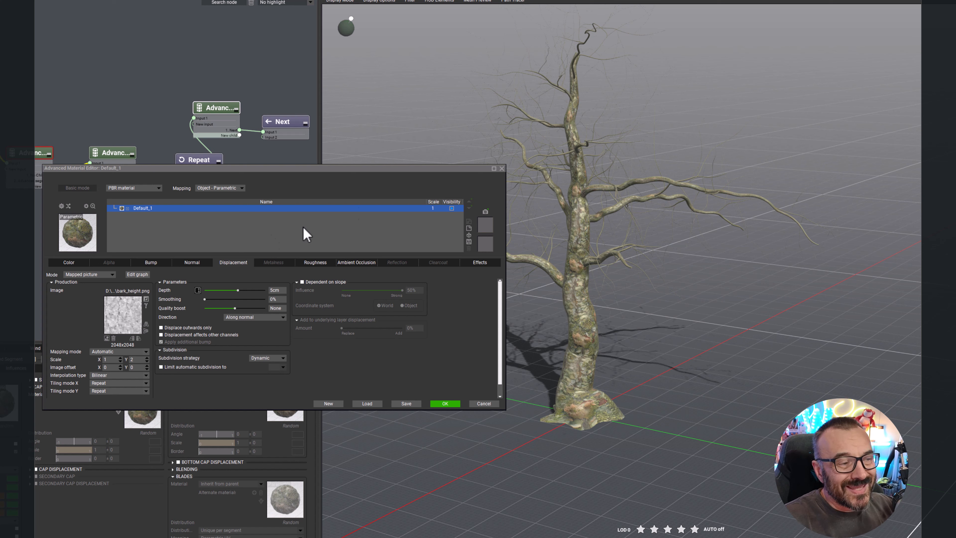
left_click(316, 262)
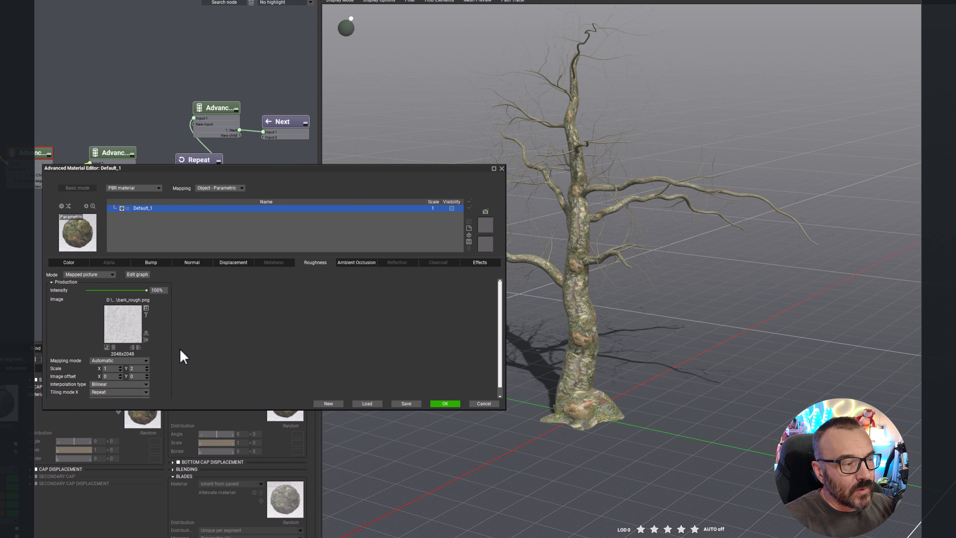
left_click(361, 262)
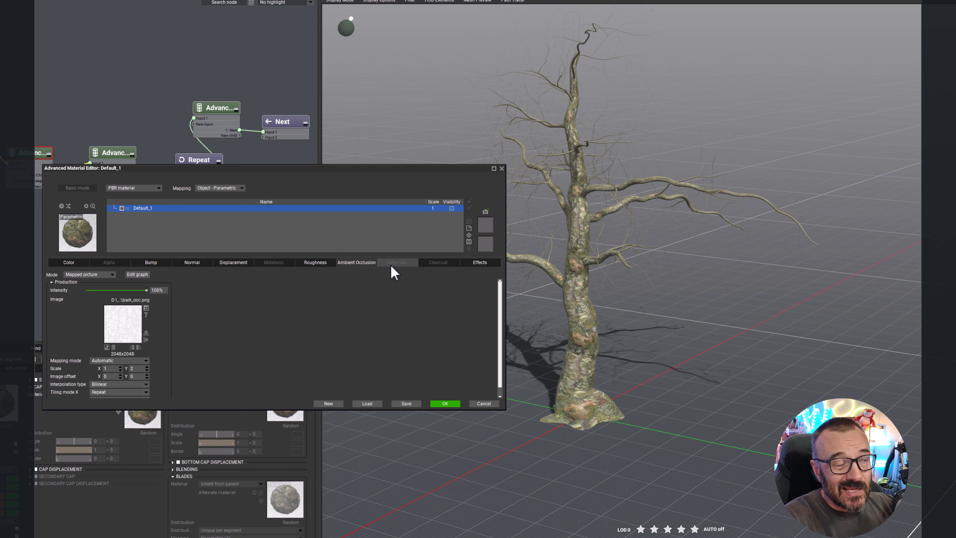
Step: Close the bark material's Advanced Material Editor and view the textured tree from other angles
left_click(502, 169)
left_click_drag(572, 338, 658, 392)
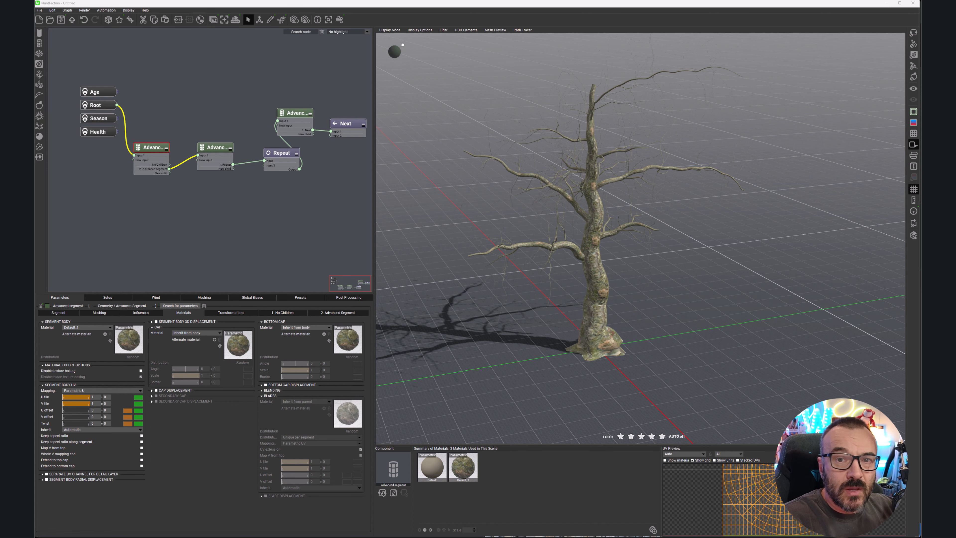
mouse_move(624, 213)
left_mouse_down()
mouse_move(672, 214)
mouse_move(627, 213)
left_mouse_up()
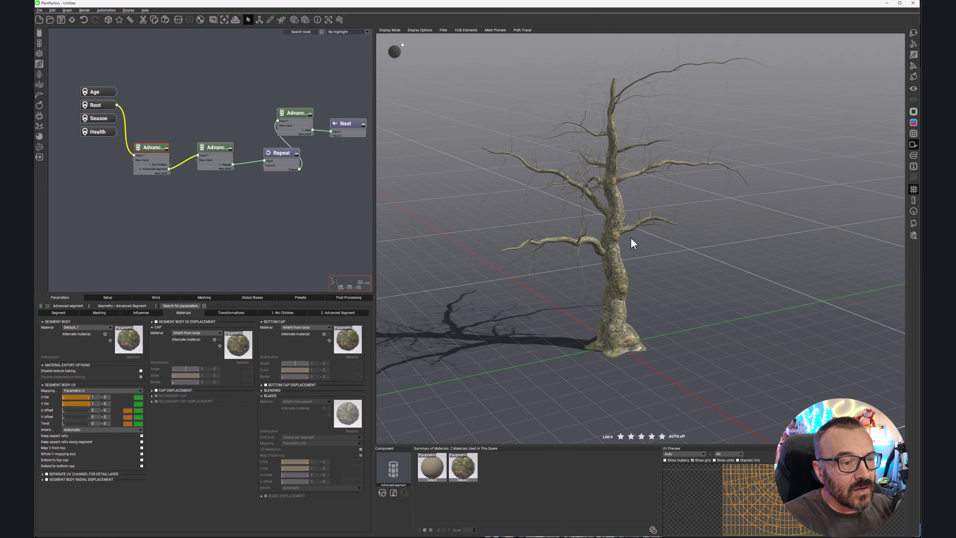